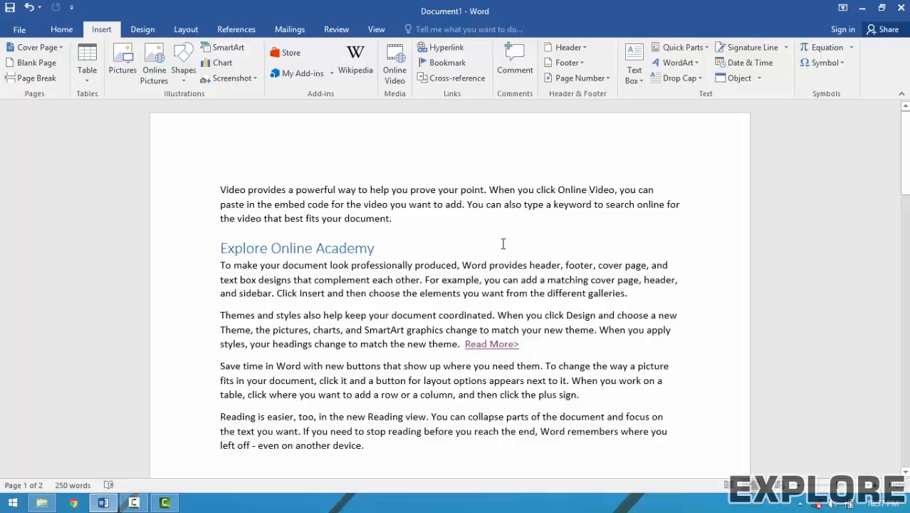
Place the cursor on the empty line below the last paragraph of the document.
{"action": "scroll", "coordinate": [503, 243], "scroll_direction": "down", "scroll_amount": 4}
{"action": "left_click", "coordinate": [321, 318]}
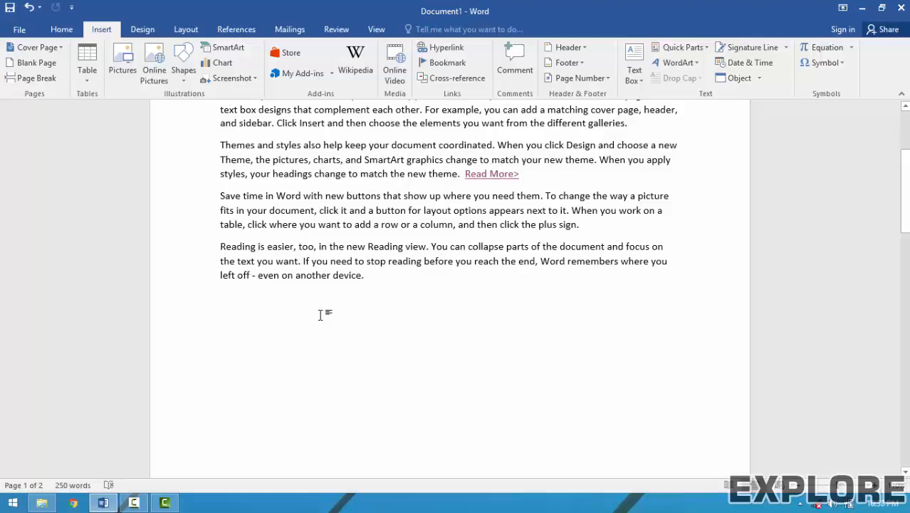
Generate 50 filler paragraphs with =rand(50), then return to the top of page 1.
{"action": "type", "text": "=r"}
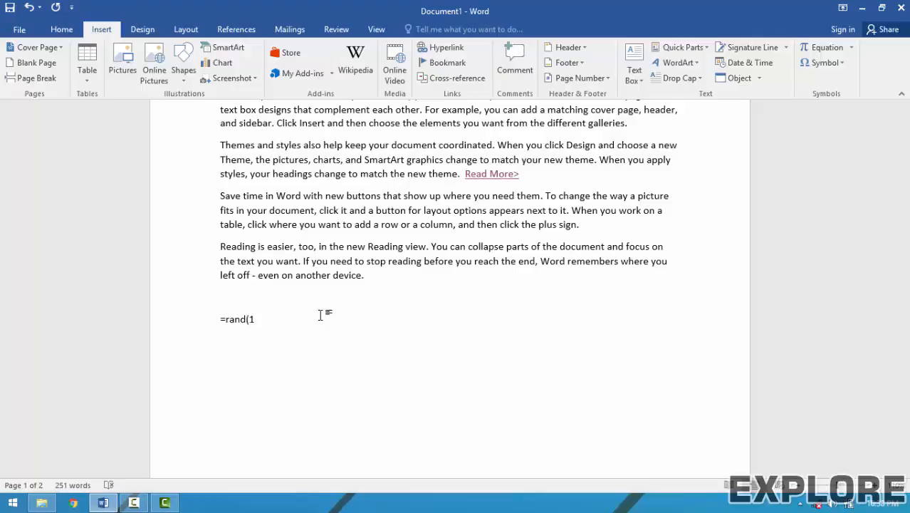
{"action": "type", "text": "and(50)"}
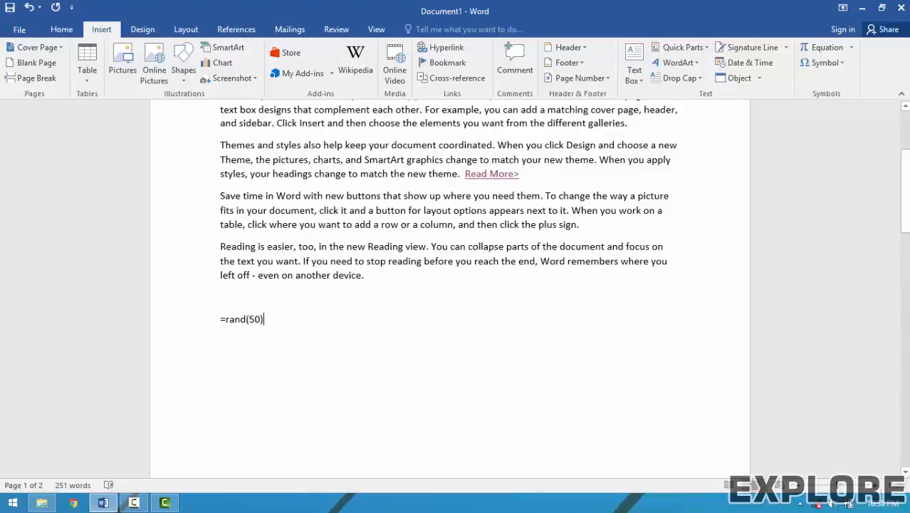
{"action": "key", "text": "Return"}
{"action": "scroll", "coordinate": [349, 315], "scroll_direction": "up", "scroll_amount": 10}
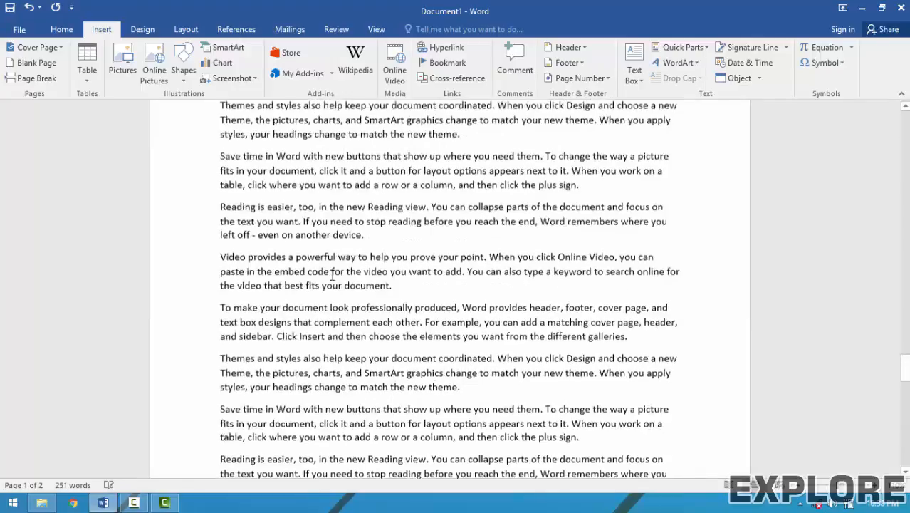
{"action": "scroll", "coordinate": [328, 239], "scroll_direction": "down", "scroll_amount": 3, "text": "ctrl"}
{"action": "scroll", "coordinate": [329, 235], "scroll_direction": "up", "scroll_amount": 10}
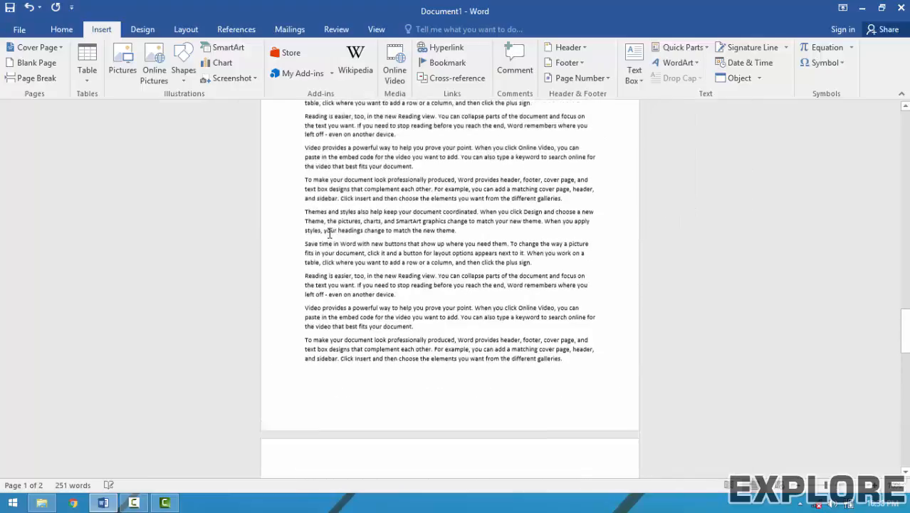
{"action": "scroll", "coordinate": [368, 219], "scroll_direction": "up", "scroll_amount": 10}
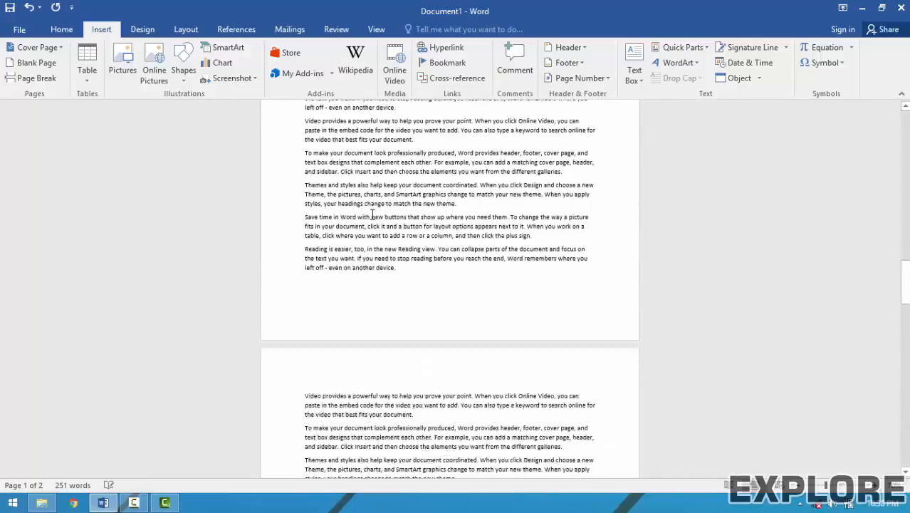
{"action": "scroll", "coordinate": [368, 235], "scroll_direction": "up", "scroll_amount": 10}
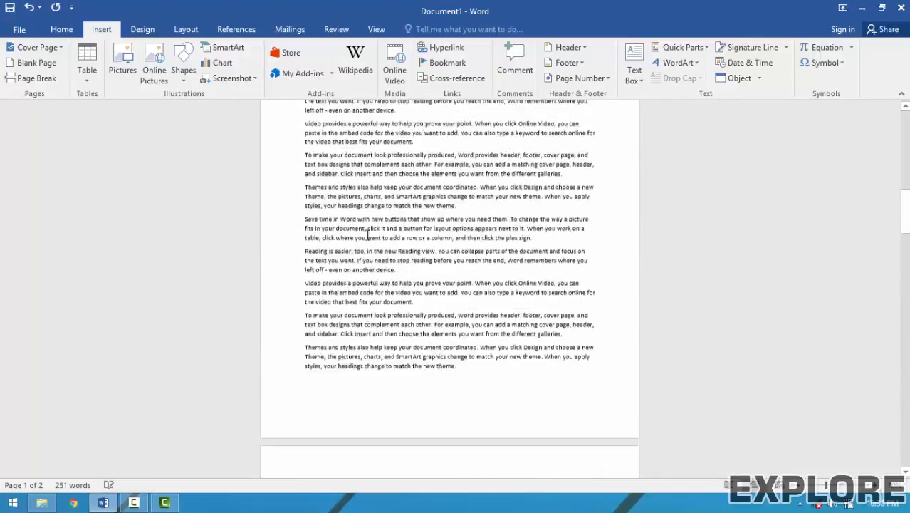
{"action": "left_click_drag", "start_coordinate": [904, 162], "coordinate": [904, 114]}
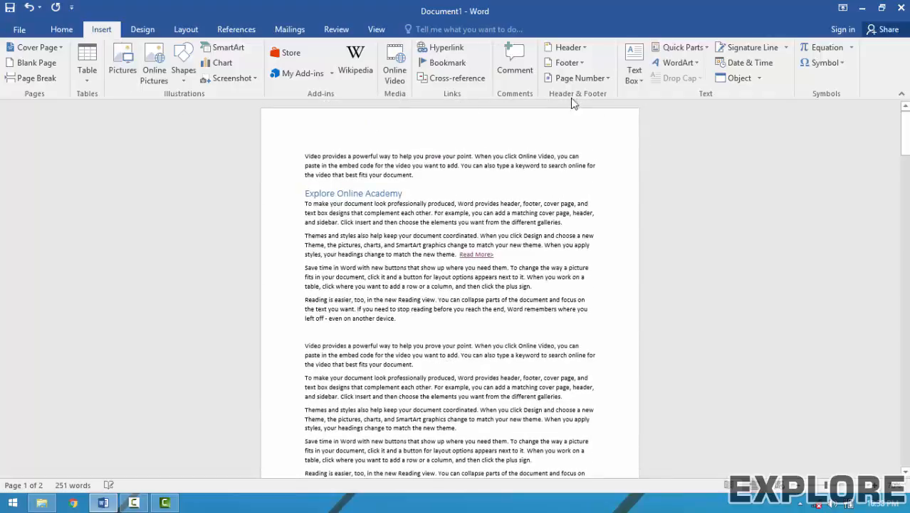
Insert the orange Banded header design from the Header gallery.
{"action": "left_click", "coordinate": [558, 48]}
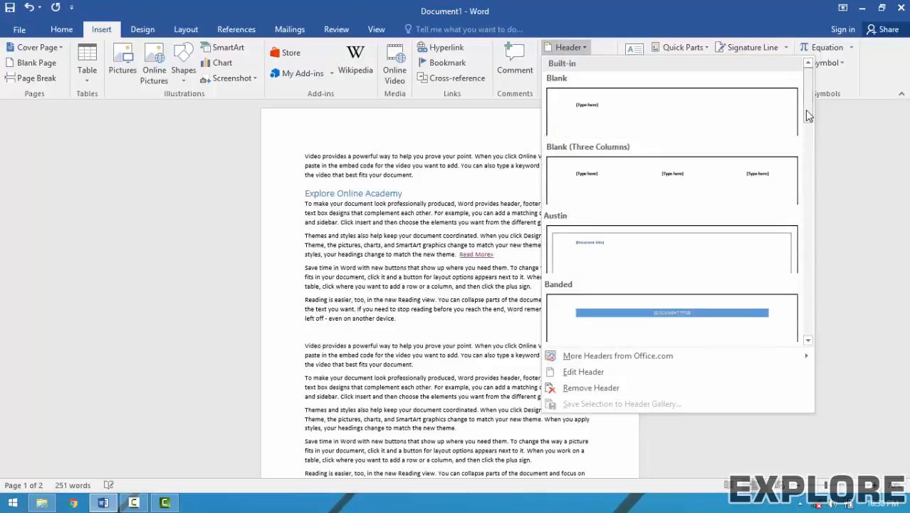
{"action": "left_click_drag", "start_coordinate": [806, 110], "coordinate": [817, 193]}
{"action": "scroll", "coordinate": [810, 153], "scroll_direction": "down", "scroll_amount": 2}
{"action": "key", "text": "Escape"}
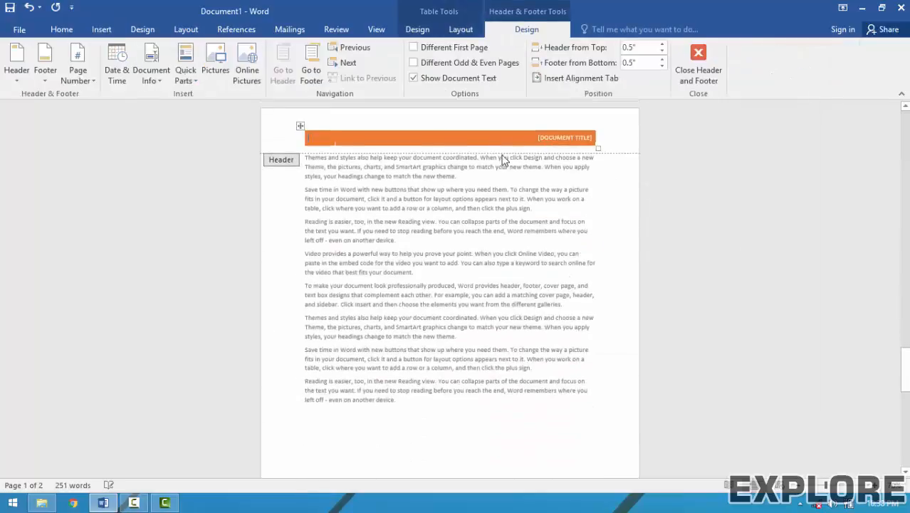
{"action": "scroll", "coordinate": [546, 141], "scroll_direction": "up", "scroll_amount": 2}
Title the header MICROSOFT WORD and close header editing.
{"action": "left_click", "coordinate": [612, 142]}
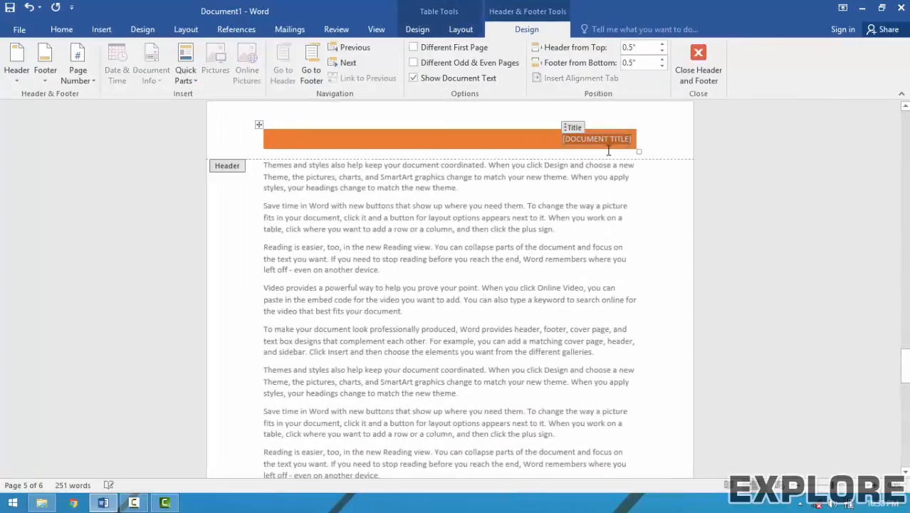
{"action": "type", "text": "MICROS"}
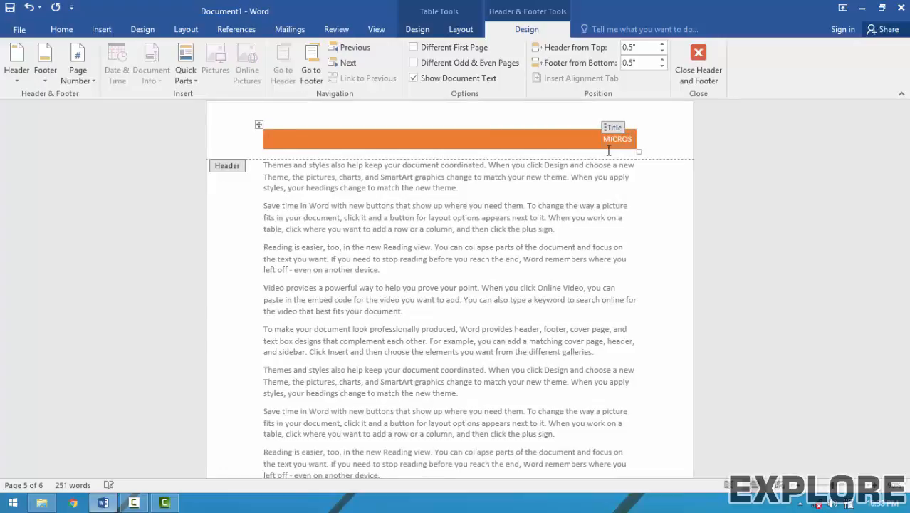
{"action": "type", "text": "OFT WORD"}
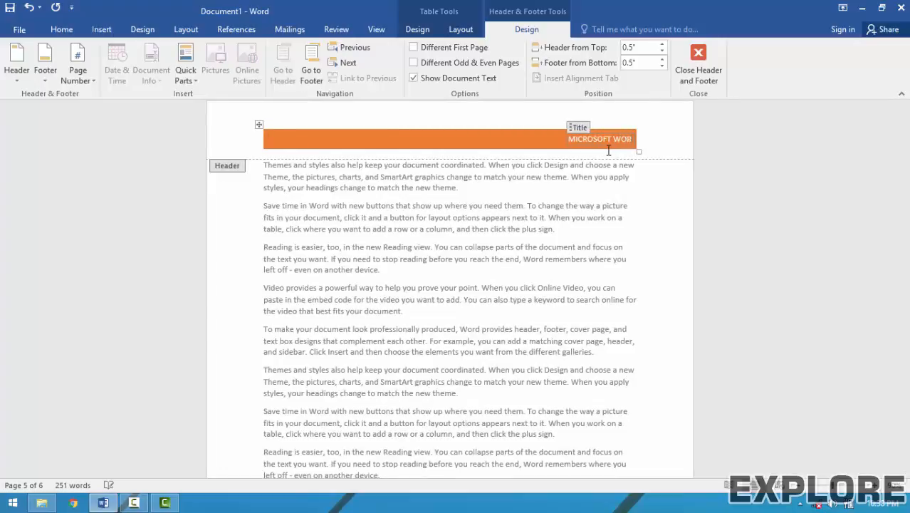
{"action": "left_click", "coordinate": [698, 75]}
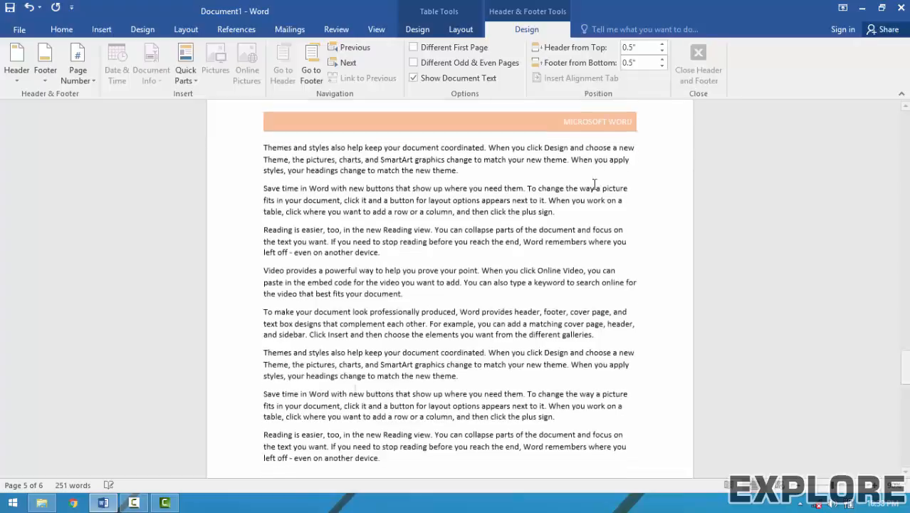
{"action": "scroll", "coordinate": [577, 198], "scroll_direction": "up", "scroll_amount": 10}
{"action": "scroll", "coordinate": [579, 196], "scroll_direction": "down", "scroll_amount": 10}
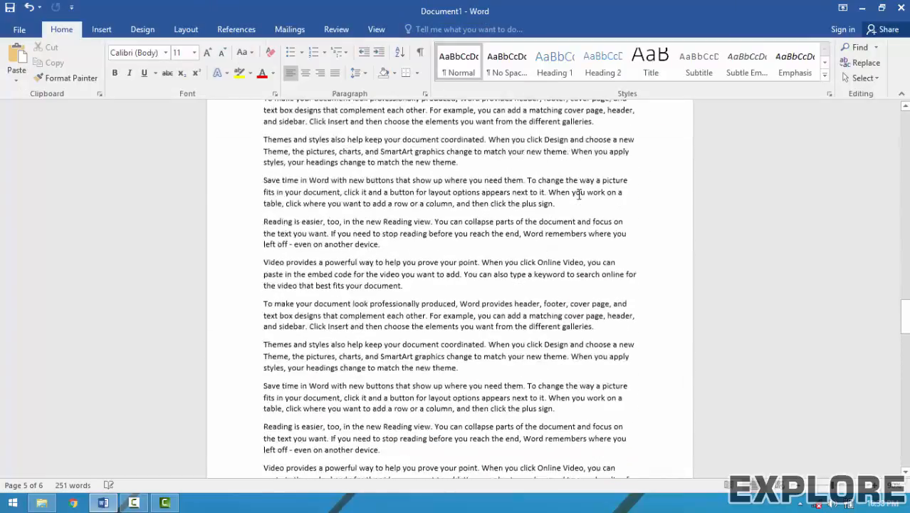
Switch the header to the green Motion design showing page numbers beside the title.
{"action": "scroll", "coordinate": [591, 235], "scroll_direction": "up", "scroll_amount": 9}
{"action": "scroll", "coordinate": [595, 254], "scroll_direction": "up", "scroll_amount": 6}
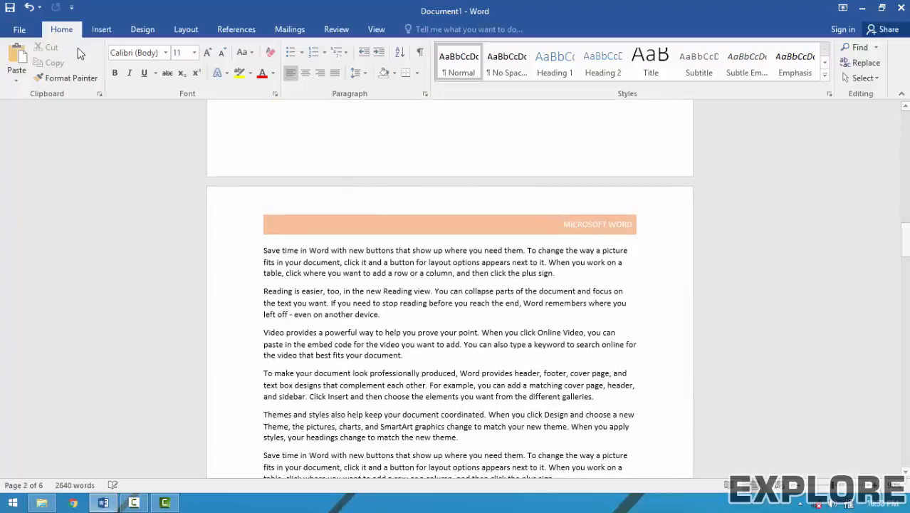
{"action": "left_click", "coordinate": [100, 32]}
{"action": "left_click", "coordinate": [582, 50]}
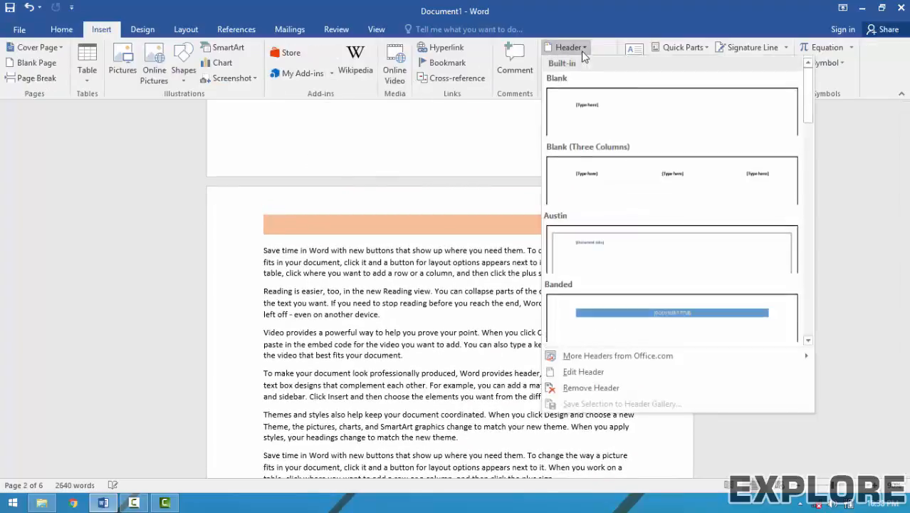
{"action": "scroll", "coordinate": [604, 283], "scroll_direction": "down", "scroll_amount": 3}
{"action": "scroll", "coordinate": [603, 283], "scroll_direction": "down", "scroll_amount": 2}
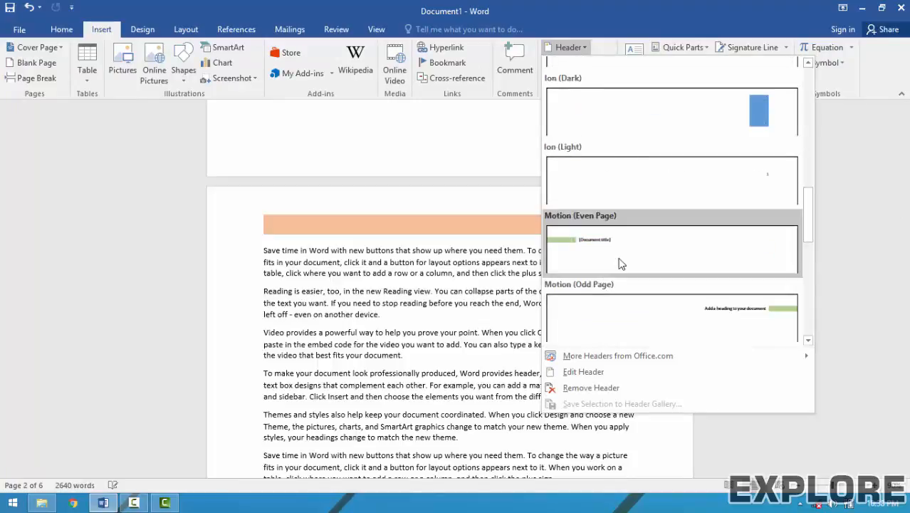
{"action": "key", "text": "Escape"}
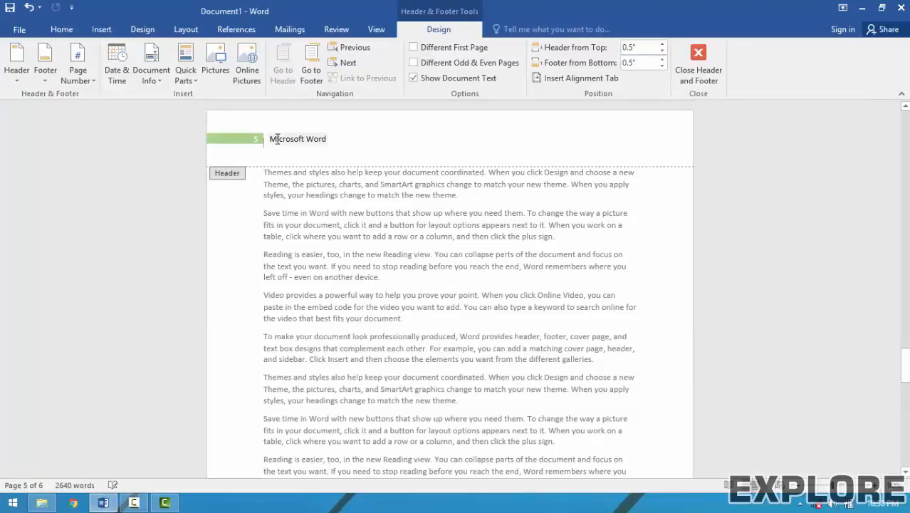
{"action": "left_click", "coordinate": [698, 66]}
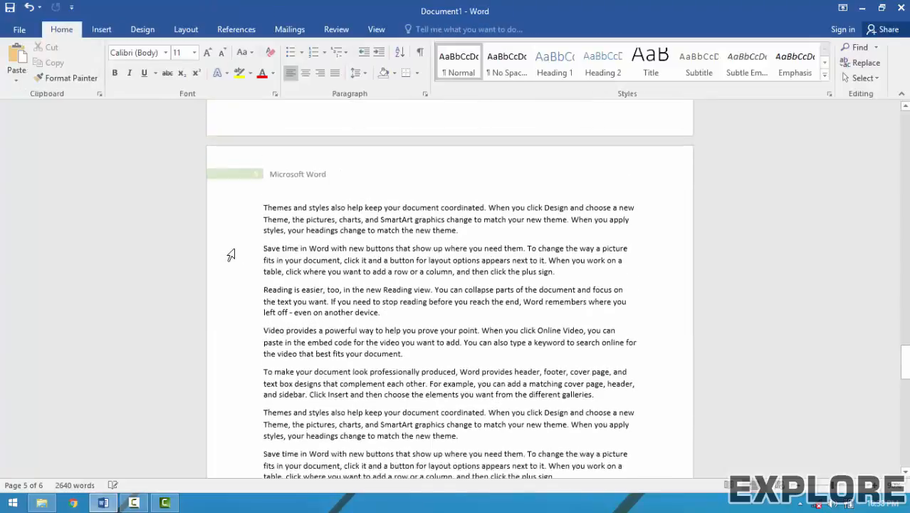
{"action": "scroll", "coordinate": [231, 255], "scroll_direction": "up", "scroll_amount": 3}
{"action": "scroll", "coordinate": [231, 255], "scroll_direction": "up", "scroll_amount": 15}
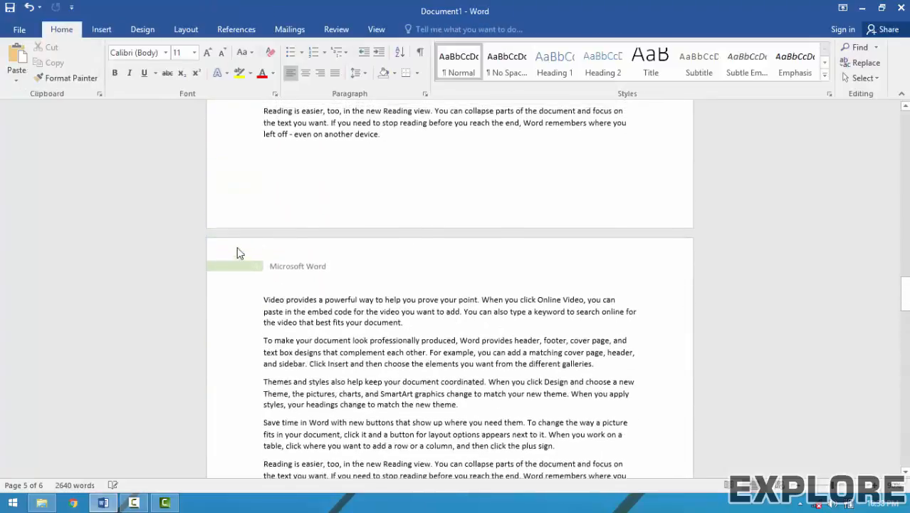
{"action": "left_click", "coordinate": [101, 30]}
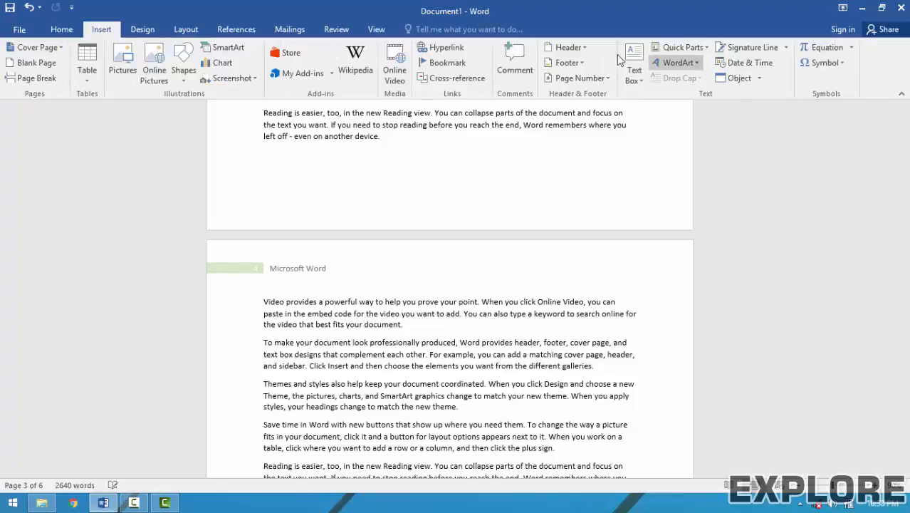
Switch the header to the plain ViewMaster design with Microsoft Word right-aligned.
{"action": "left_click", "coordinate": [586, 49]}
{"action": "scroll", "coordinate": [651, 302], "scroll_direction": "down", "scroll_amount": 5}
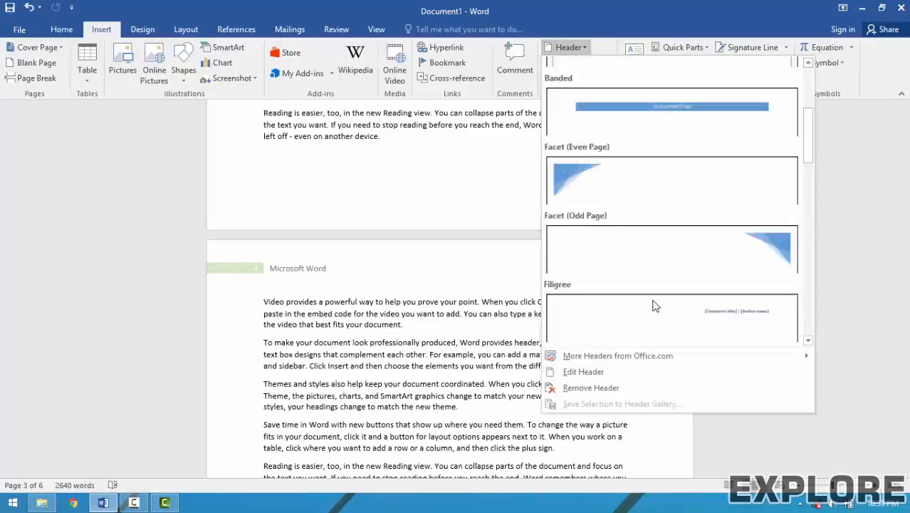
{"action": "scroll", "coordinate": [648, 295], "scroll_direction": "down", "scroll_amount": 3}
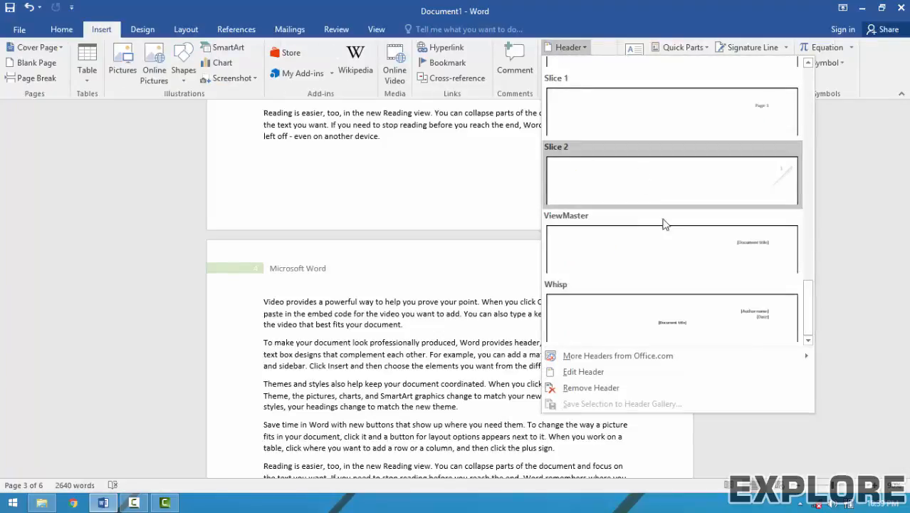
{"action": "key", "text": "Escape"}
{"action": "double_click", "coordinate": [667, 248]}
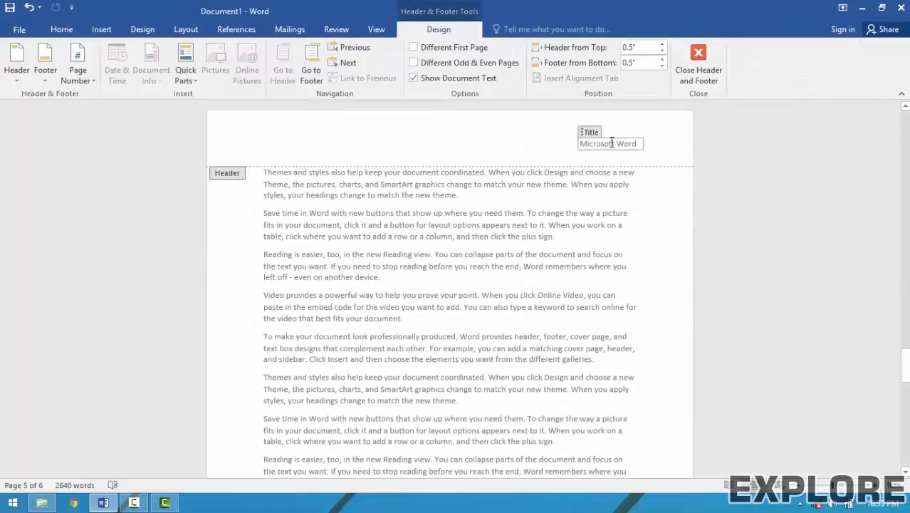
{"action": "left_click", "coordinate": [697, 75]}
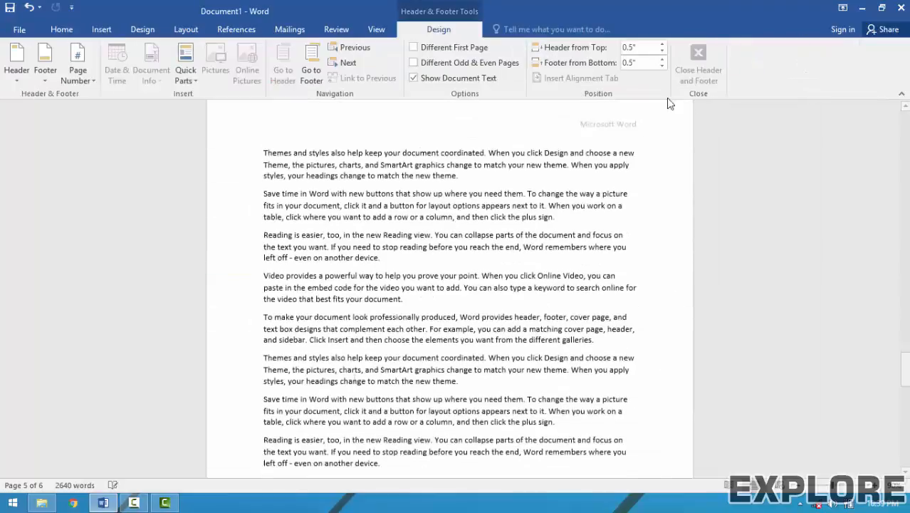
{"action": "left_click", "coordinate": [93, 30]}
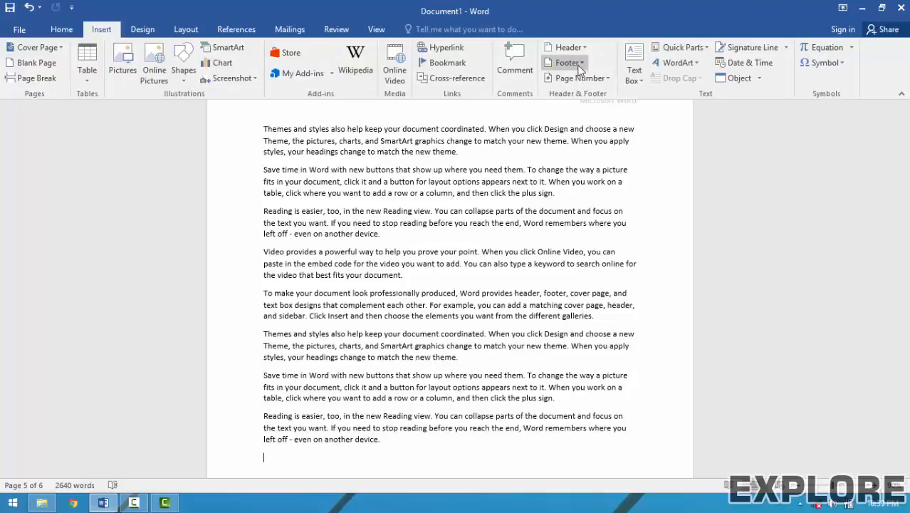
Choose Edit Header from the Header menu to reopen the page header for editing.
{"action": "left_click", "coordinate": [572, 48]}
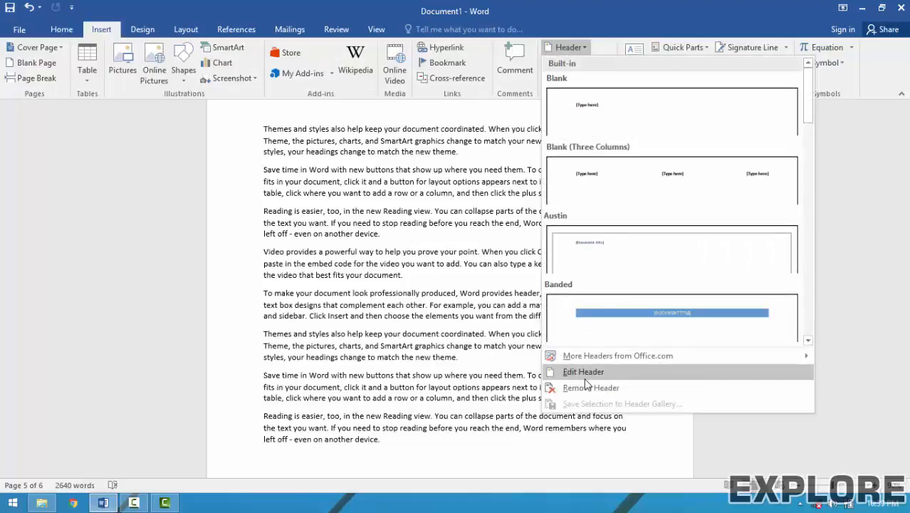
{"action": "left_click", "coordinate": [585, 371]}
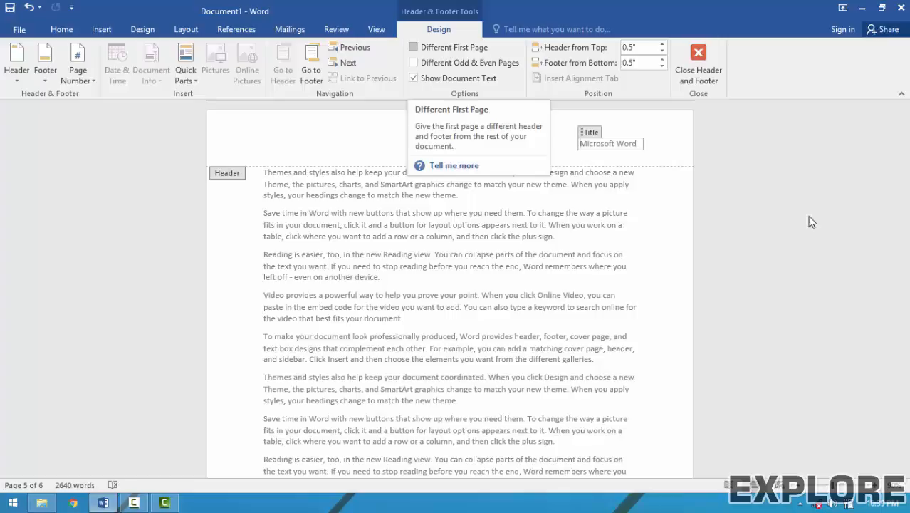
{"action": "left_click_drag", "start_coordinate": [904, 363], "coordinate": [896, 120]}
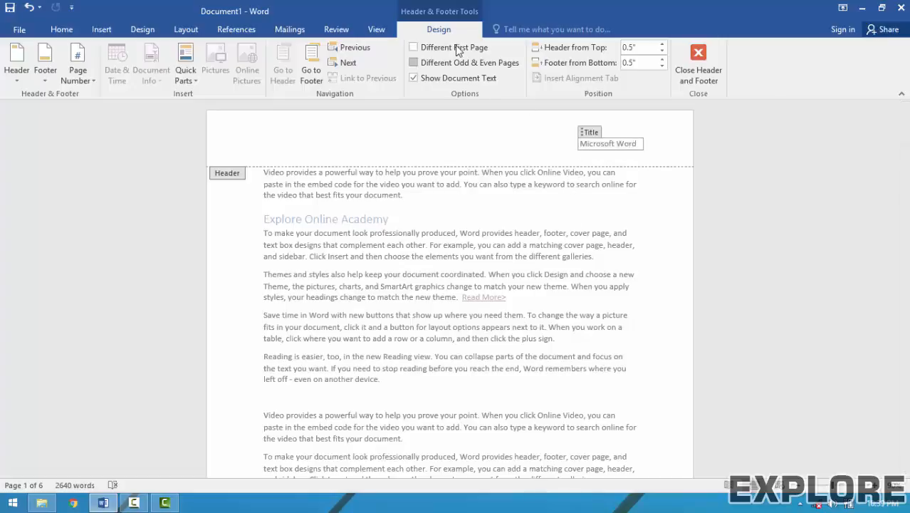
Turn on Different First Page and briefly hide, then re-show, the document text.
{"action": "left_click", "coordinate": [413, 47]}
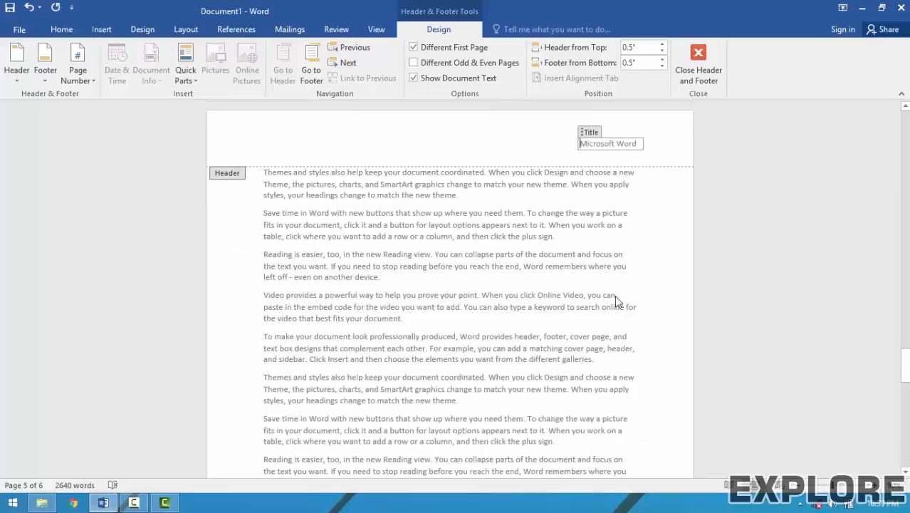
{"action": "left_click_drag", "start_coordinate": [904, 363], "coordinate": [883, 107]}
{"action": "scroll", "coordinate": [408, 278], "scroll_direction": "down", "scroll_amount": 2}
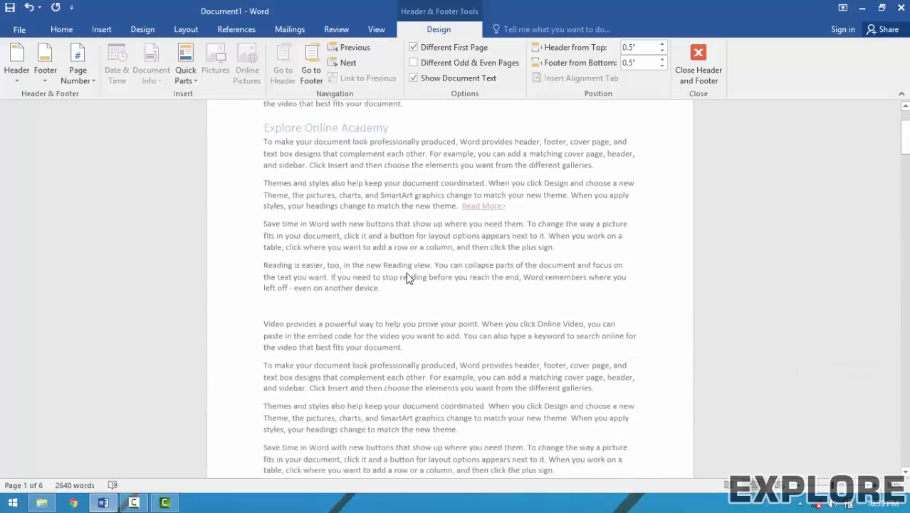
{"action": "scroll", "coordinate": [408, 277], "scroll_direction": "down", "scroll_amount": 10}
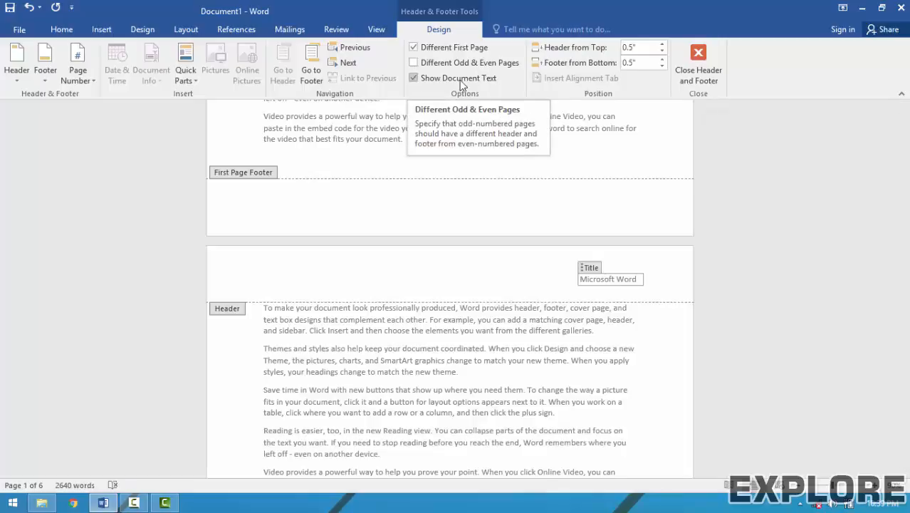
{"action": "left_click", "coordinate": [459, 79]}
{"action": "left_click", "coordinate": [459, 80]}
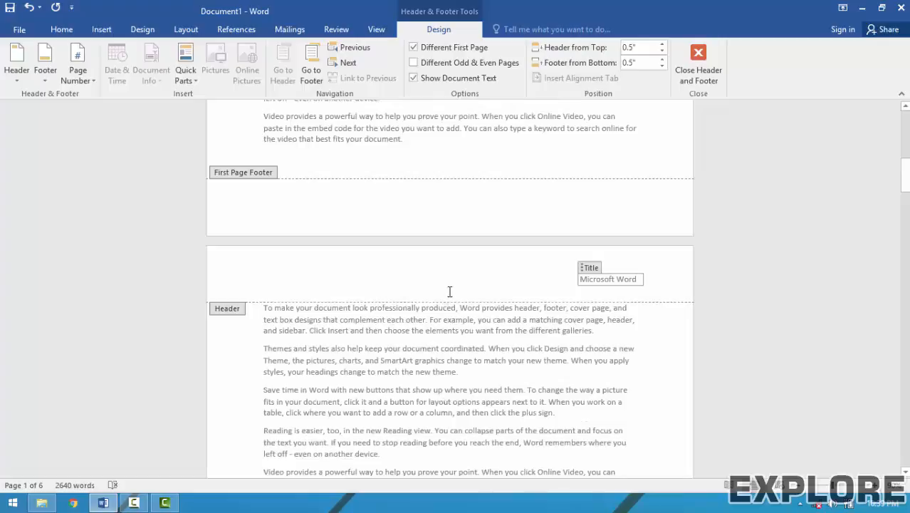
Set Header from Top to 0.4" and close header and footer editing.
{"action": "left_click", "coordinate": [661, 47]}
{"action": "left_click", "coordinate": [661, 46]}
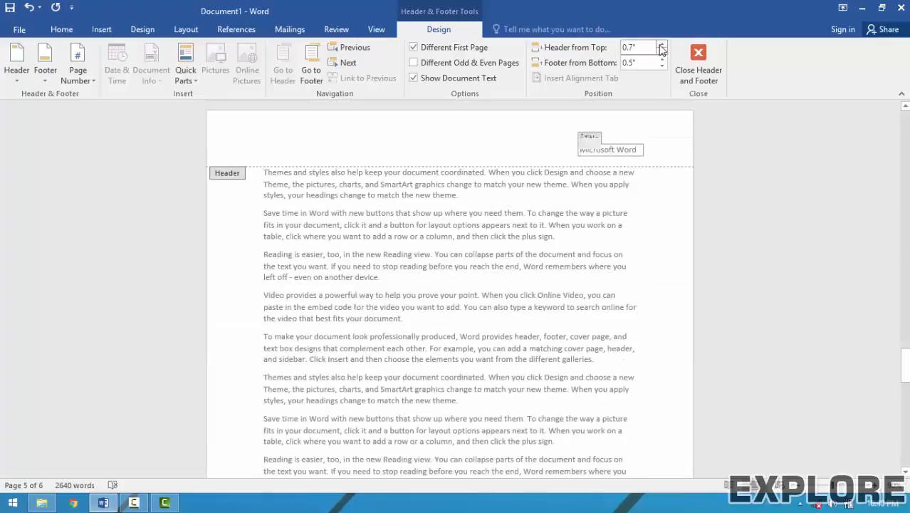
{"action": "left_click", "coordinate": [660, 52]}
{"action": "left_click", "coordinate": [661, 52]}
{"action": "left_click", "coordinate": [660, 52]}
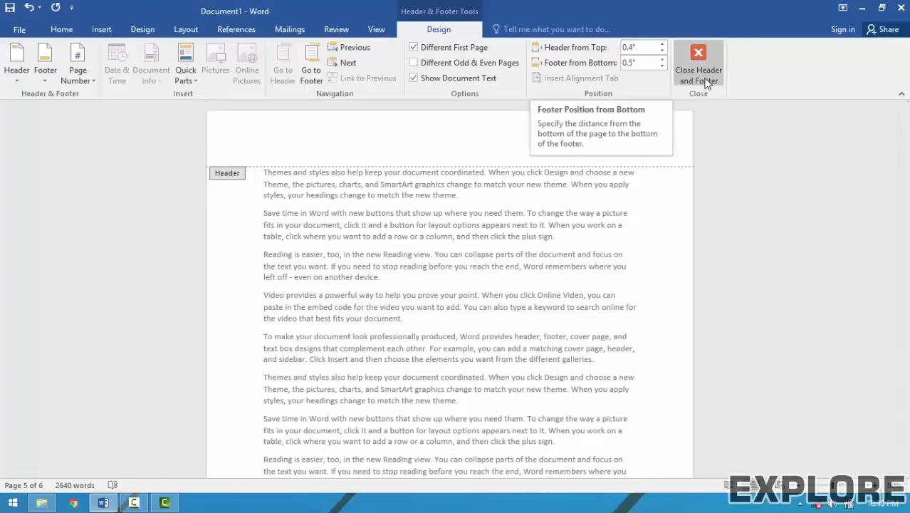
{"action": "left_click", "coordinate": [698, 71]}
{"action": "scroll", "coordinate": [511, 254], "scroll_direction": "up", "scroll_amount": 2}
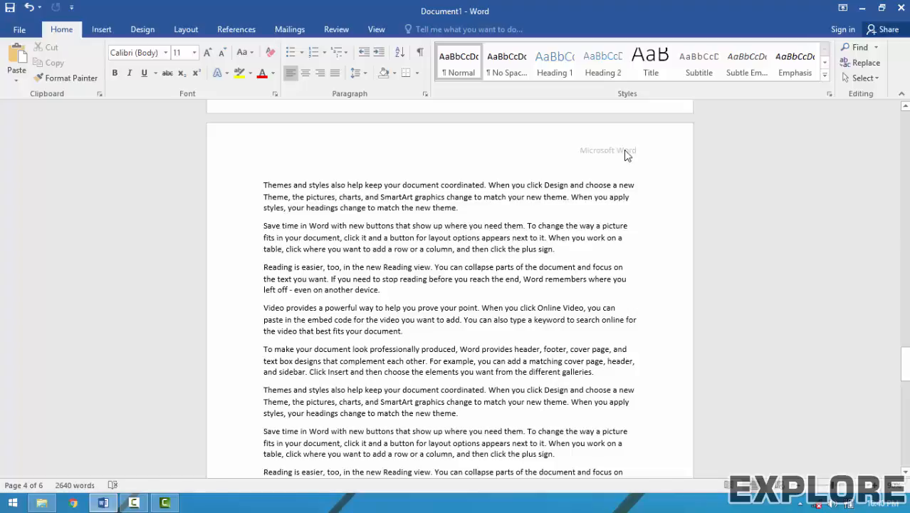
Insert the blue Ion (Dark) footer from the Footer gallery.
{"action": "left_click", "coordinate": [101, 30]}
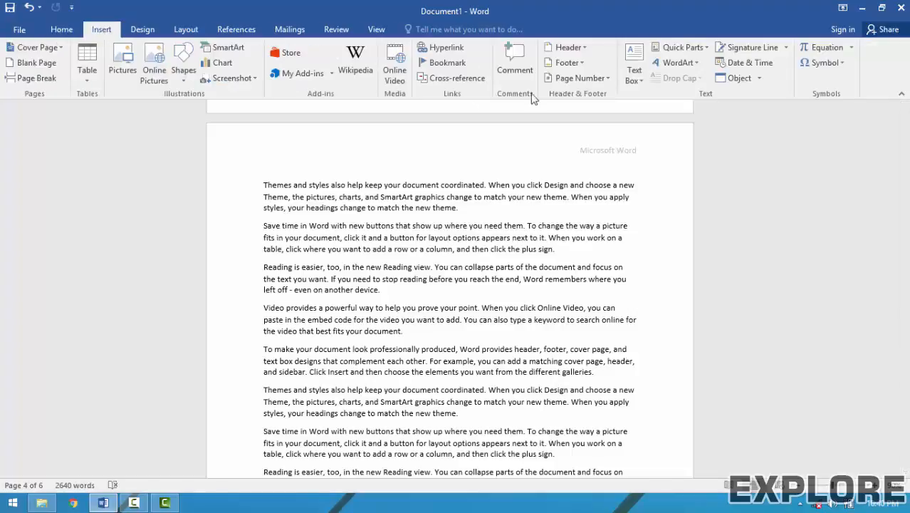
{"action": "left_click", "coordinate": [550, 63]}
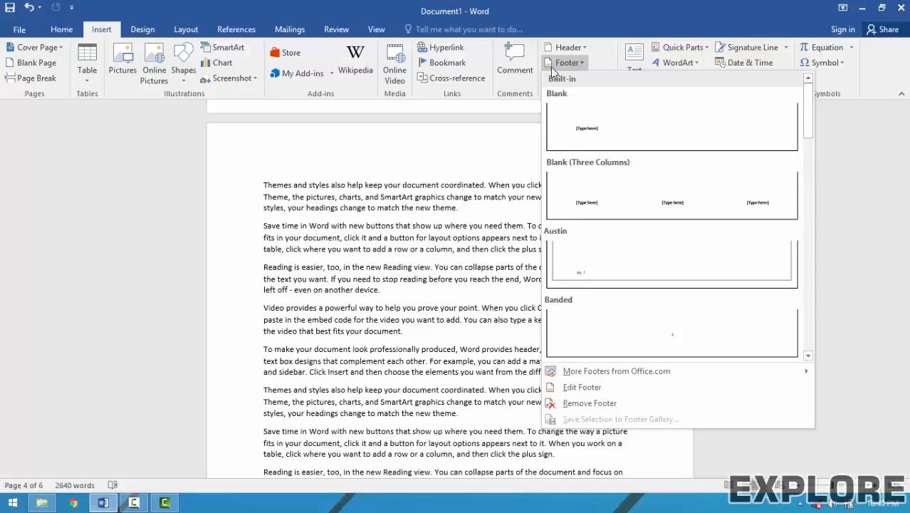
{"action": "scroll", "coordinate": [584, 259], "scroll_direction": "down", "scroll_amount": 3}
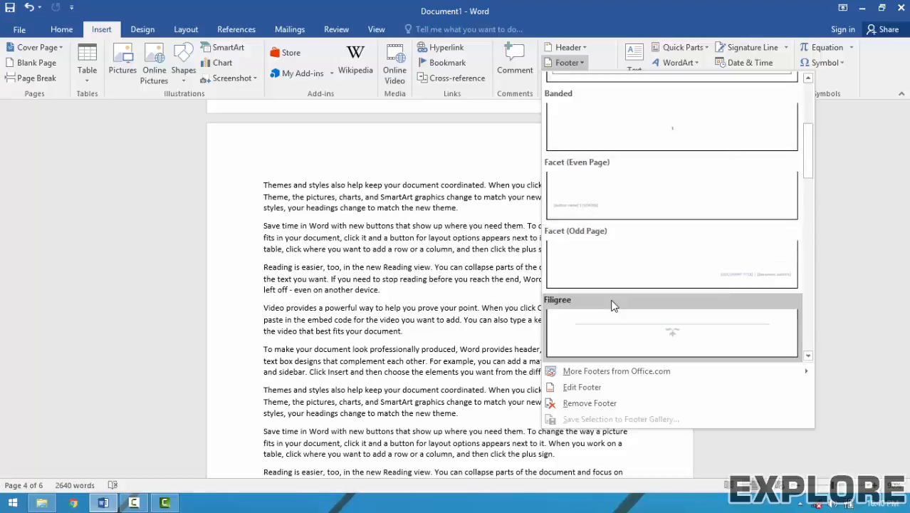
{"action": "scroll", "coordinate": [611, 300], "scroll_direction": "down", "scroll_amount": 6}
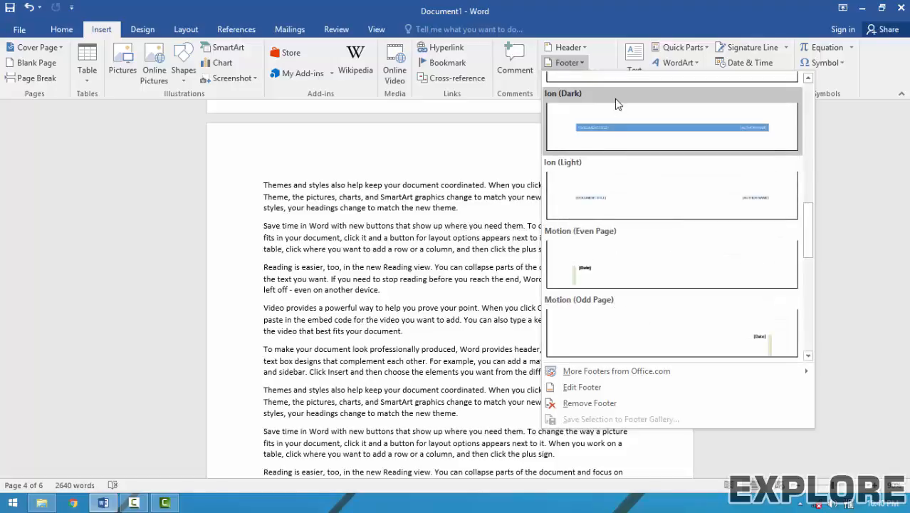
{"action": "left_click", "coordinate": [614, 99]}
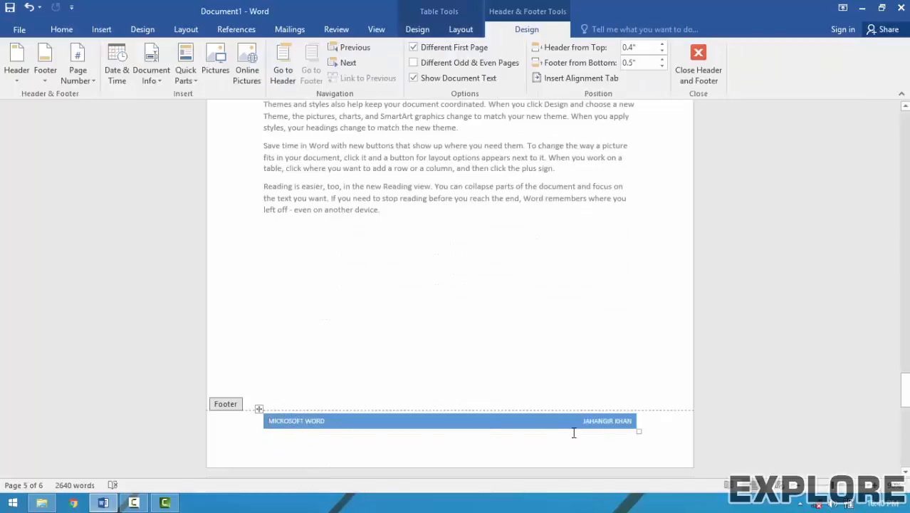
Replace the footer's author name with a new person's name and close footer editing.
{"action": "left_click", "coordinate": [607, 421]}
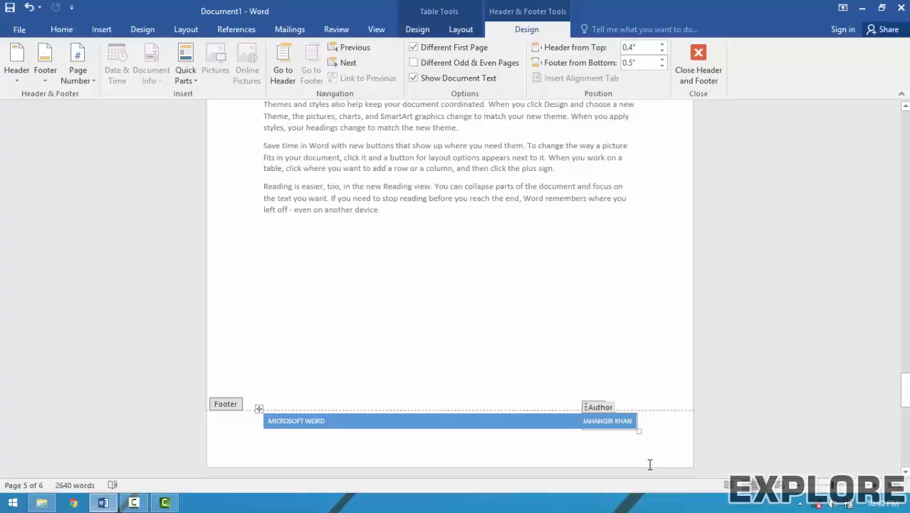
{"action": "key", "text": "BackSpace"}
{"action": "key", "text": "BackSpace"}
{"action": "key", "text": "BackSpace"}
{"action": "key", "text": "BackSpace"}
{"action": "key", "text": "BackSpace"}
{"action": "key", "text": "BackSpace"}
{"action": "key", "text": "BackSpace"}
{"action": "key", "text": "BackSpace"}
{"action": "key", "text": "BackSpace"}
{"action": "key", "text": "BackSpace"}
{"action": "key", "text": "BackSpace"}
{"action": "key", "text": "BackSpace"}
{"action": "key", "text": "BackSpace"}
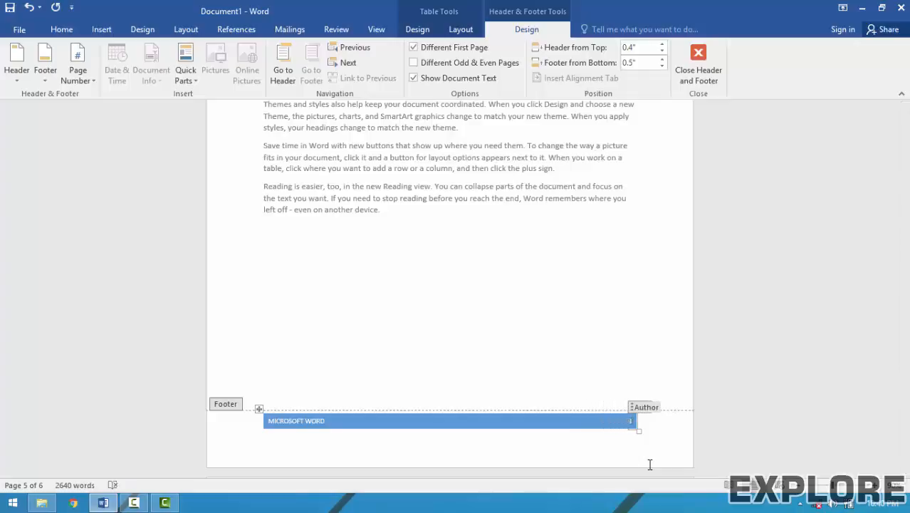
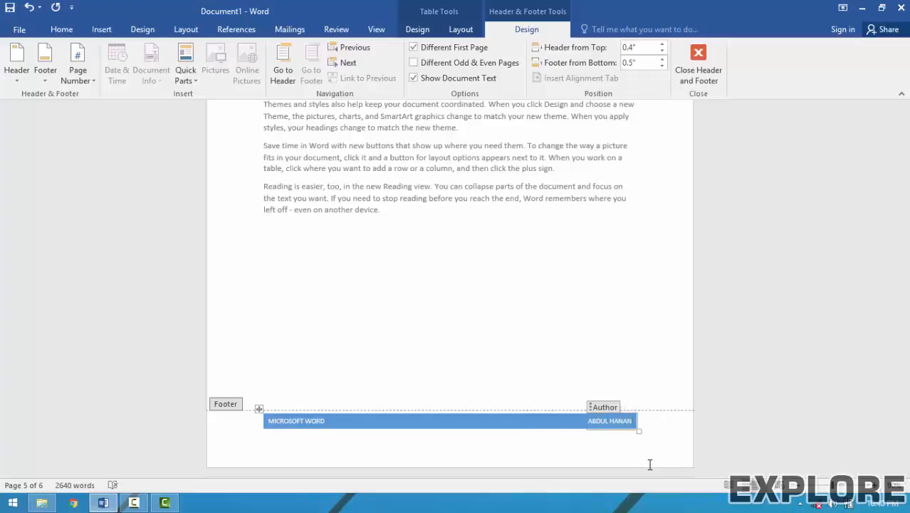
{"action": "left_click", "coordinate": [698, 66]}
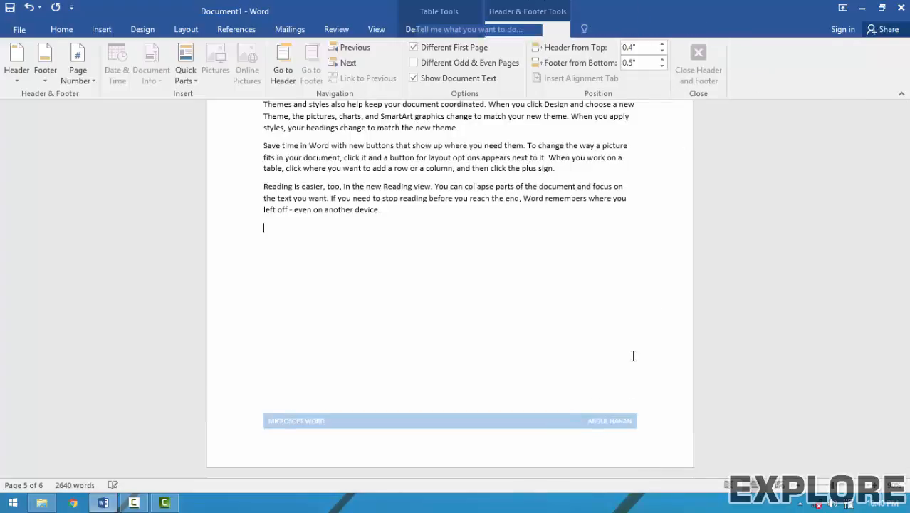
{"action": "scroll", "coordinate": [611, 415], "scroll_direction": "down", "scroll_amount": 10}
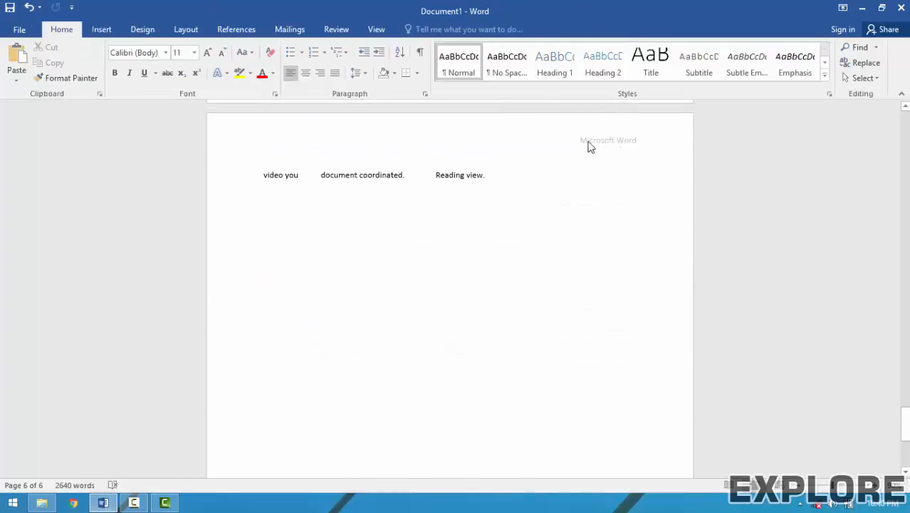
Open the footer via Edit Footer and then close footer editing.
{"action": "left_click", "coordinate": [101, 29]}
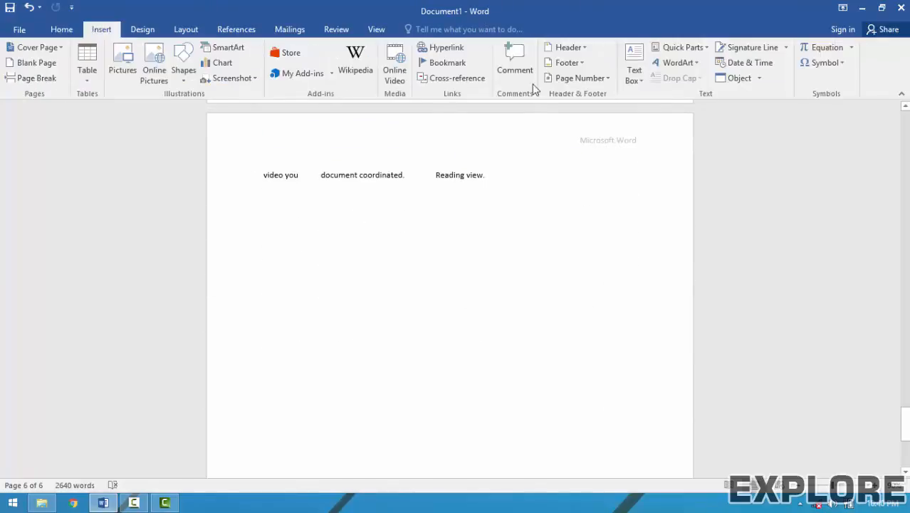
{"action": "left_click", "coordinate": [569, 63]}
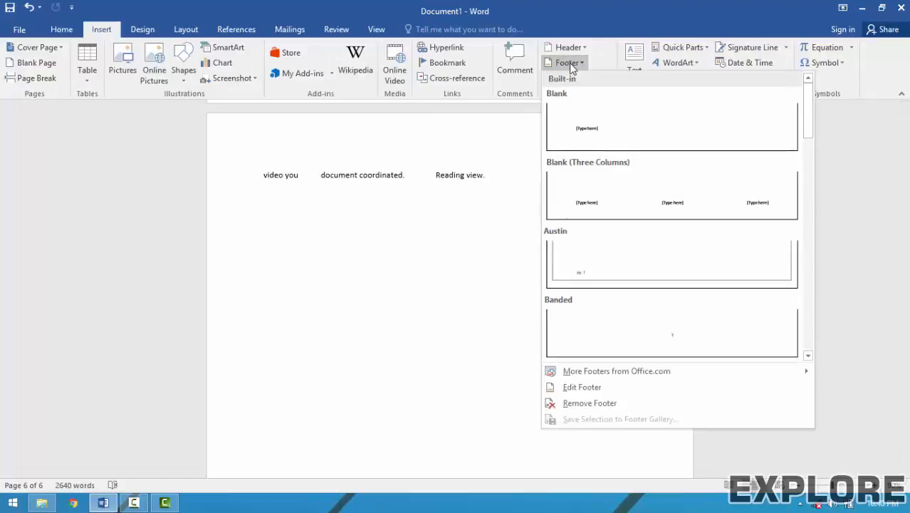
{"action": "left_click", "coordinate": [570, 388]}
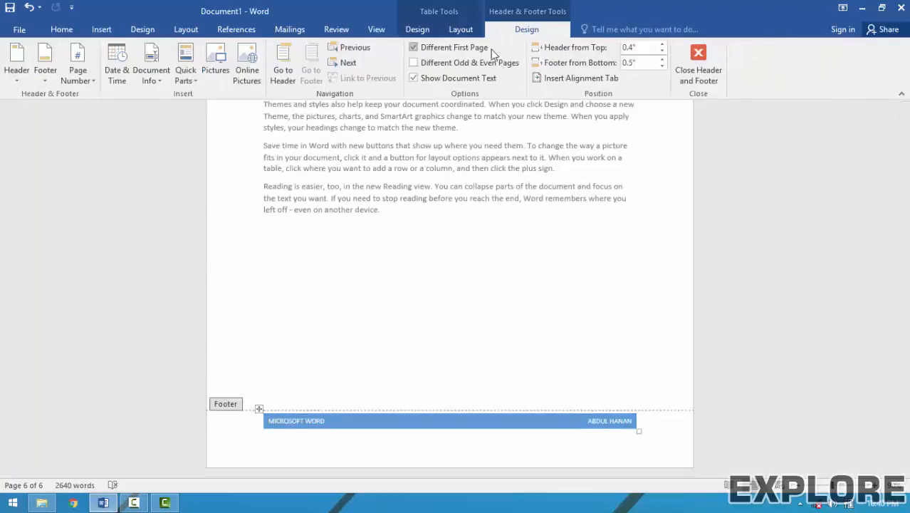
{"action": "left_click", "coordinate": [701, 66]}
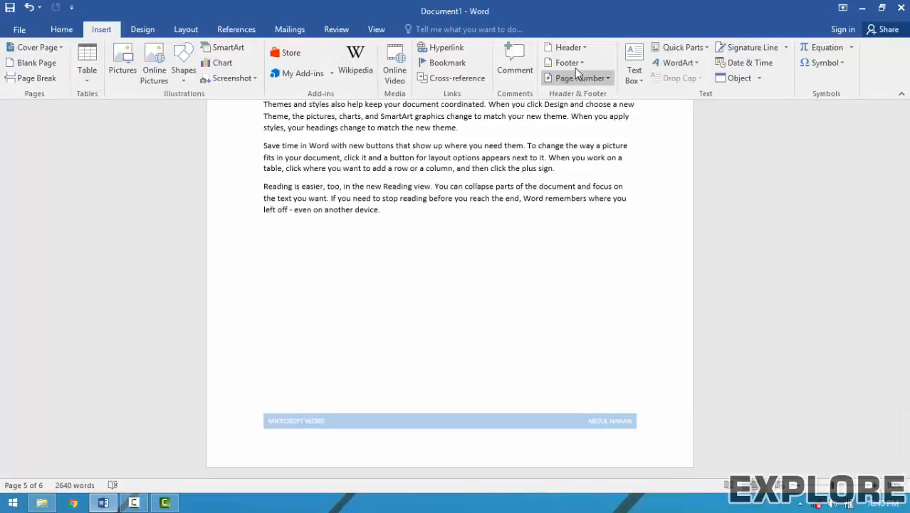
Remove the header from the document using Remove Header.
{"action": "left_click", "coordinate": [573, 64]}
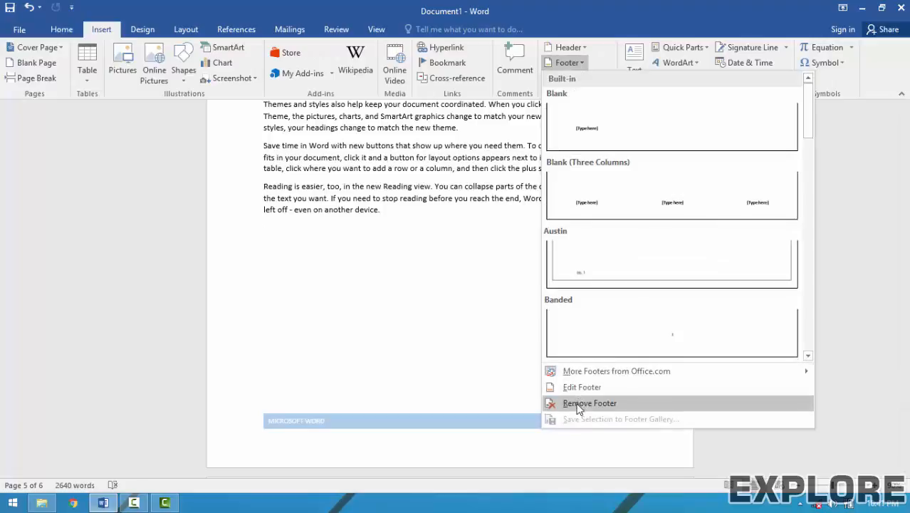
{"action": "left_click", "coordinate": [558, 44]}
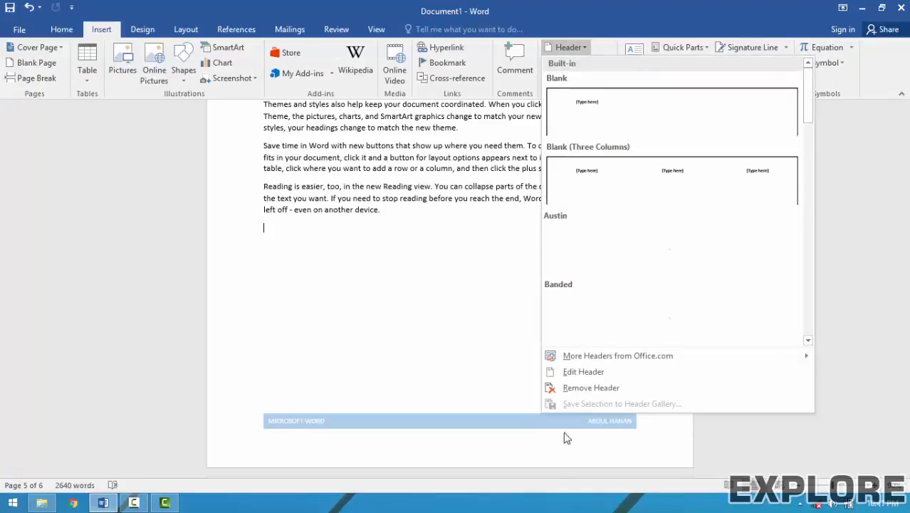
{"action": "left_click", "coordinate": [582, 390]}
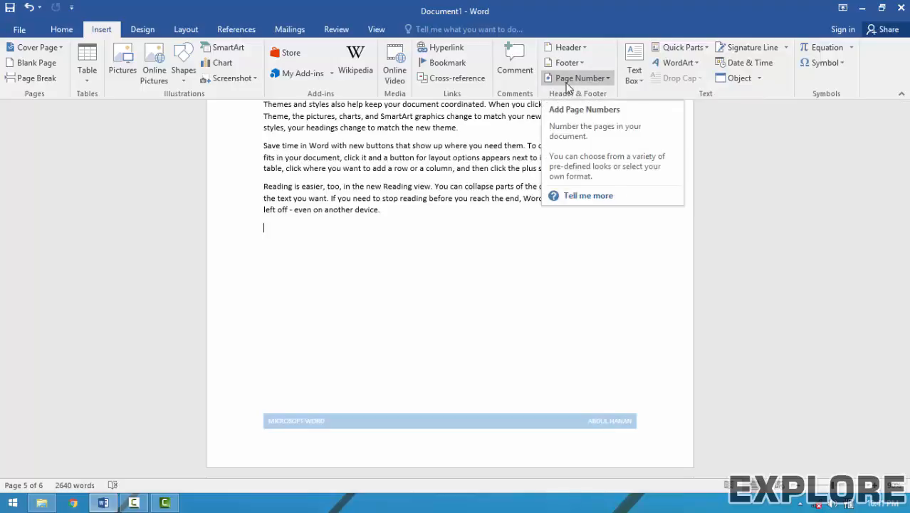
Add orange Rounded Rectangle 1 page numbers at the top of every page.
{"action": "left_click", "coordinate": [567, 80]}
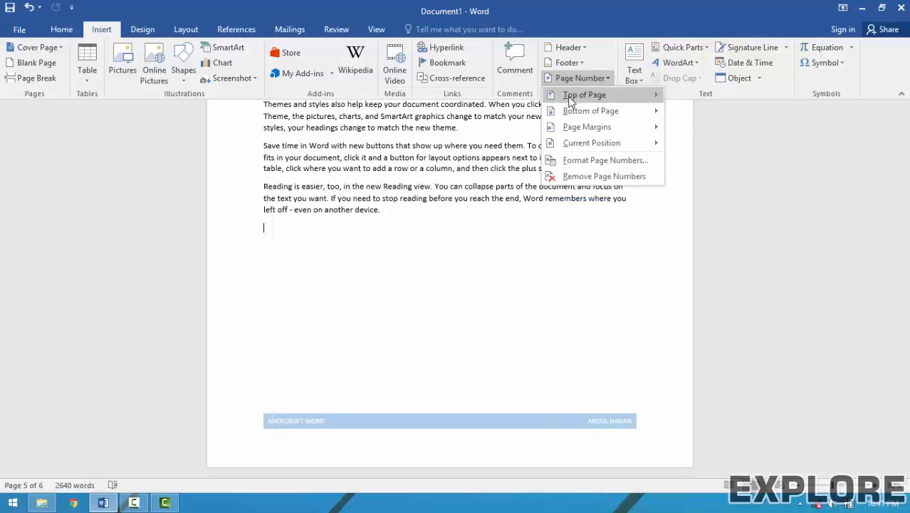
{"action": "mouse_move", "coordinate": [570, 100]}
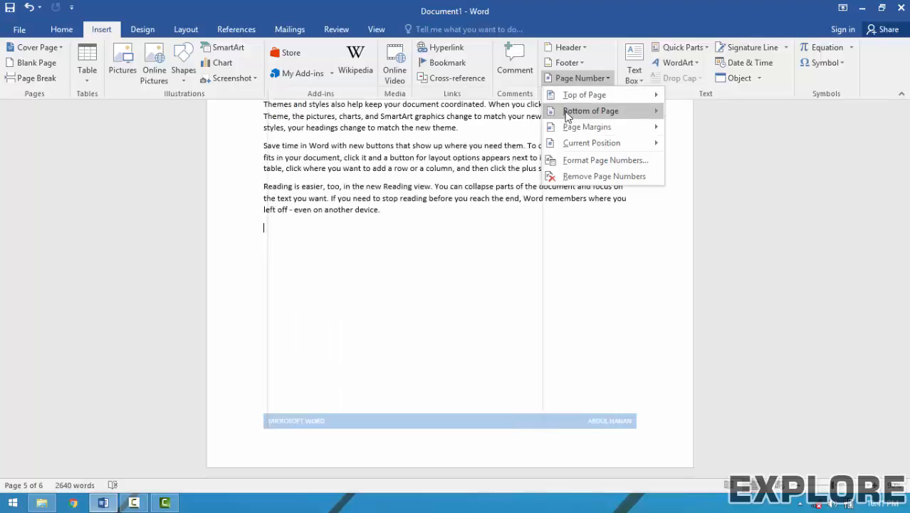
{"action": "mouse_move", "coordinate": [567, 115]}
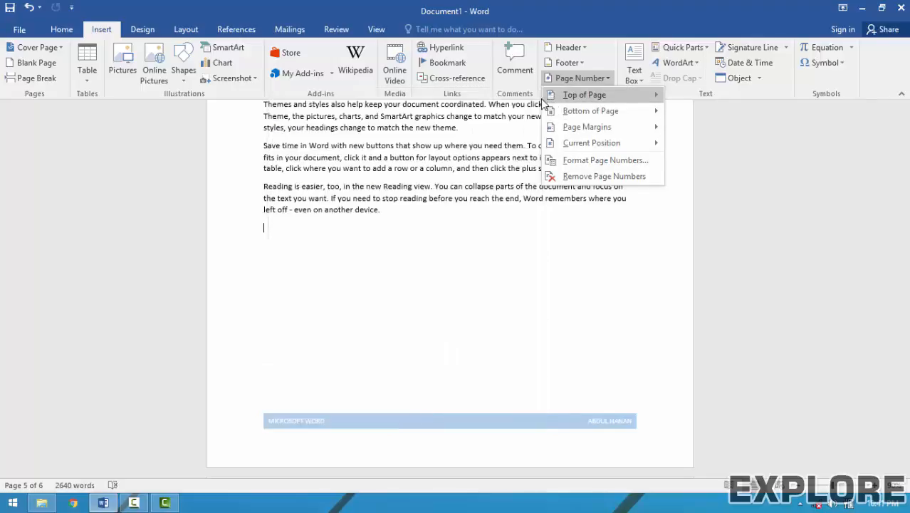
{"action": "scroll", "coordinate": [538, 216], "scroll_direction": "down", "scroll_amount": 5}
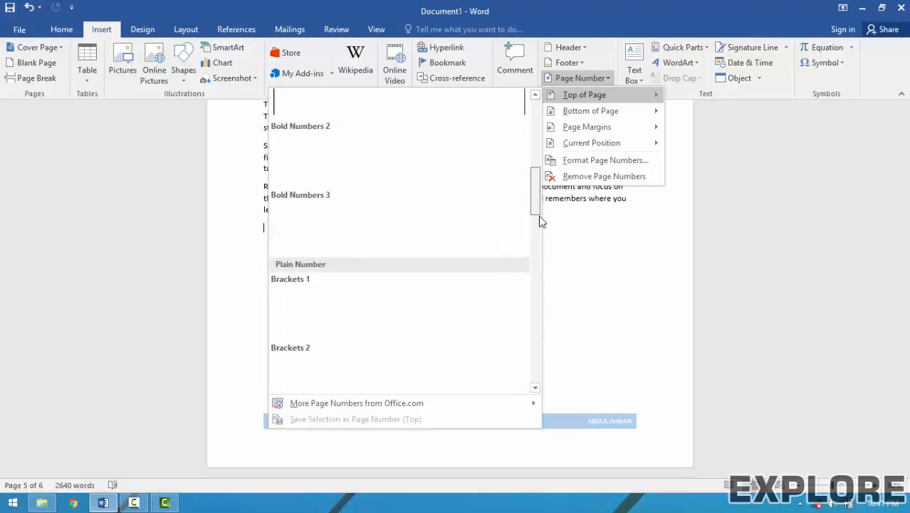
{"action": "scroll", "coordinate": [539, 216], "scroll_direction": "down", "scroll_amount": 3}
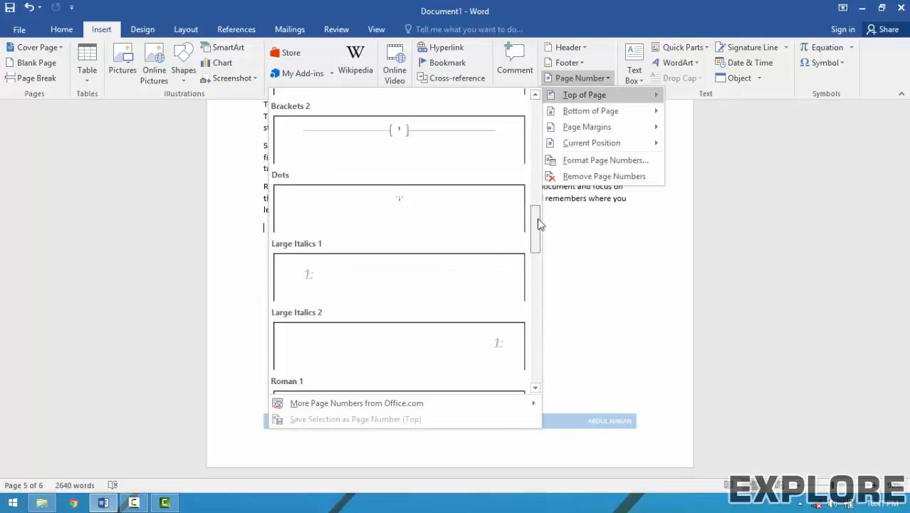
{"action": "left_click_drag", "start_coordinate": [539, 224], "coordinate": [538, 302]}
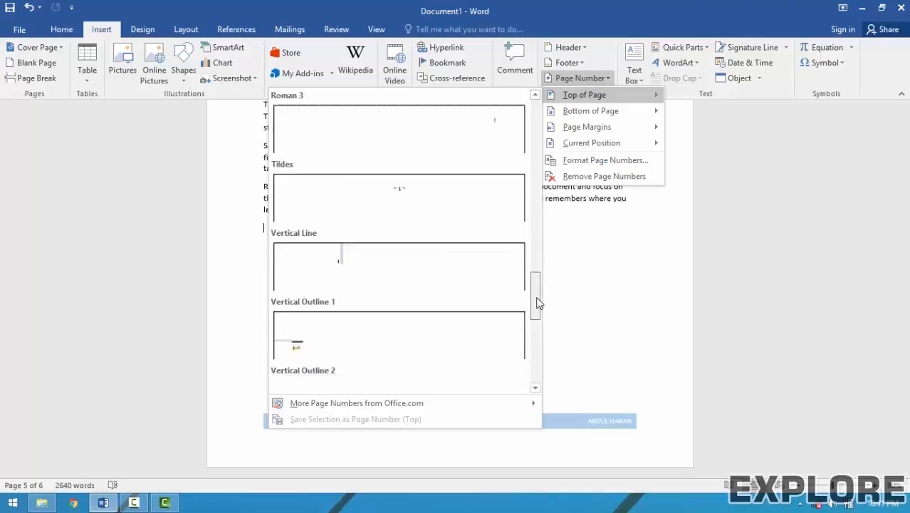
{"action": "scroll", "coordinate": [539, 303], "scroll_direction": "down", "scroll_amount": 5}
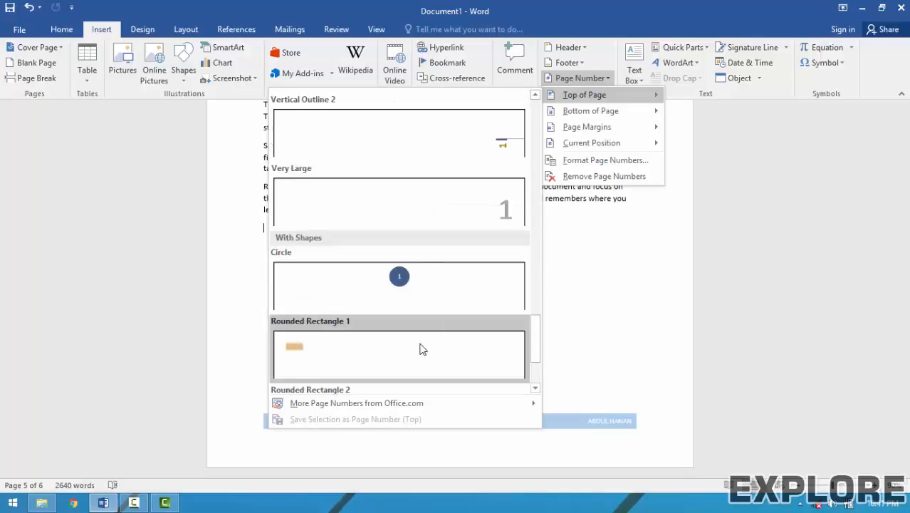
{"action": "left_click", "coordinate": [420, 349]}
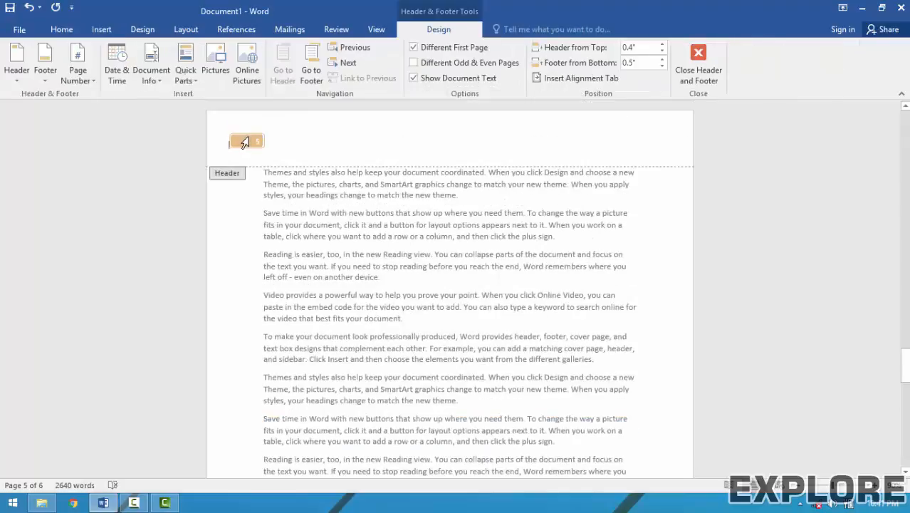
Replace the blue footer band with a Large 2 bottom-right page number and close footer editing.
{"action": "left_click", "coordinate": [708, 65]}
{"action": "scroll", "coordinate": [223, 223], "scroll_direction": "up", "scroll_amount": 3}
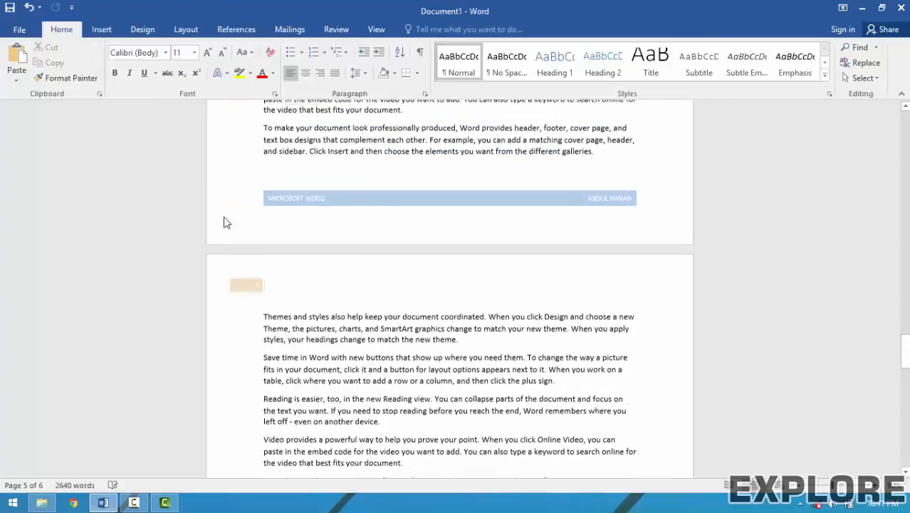
{"action": "scroll", "coordinate": [224, 223], "scroll_direction": "up", "scroll_amount": 12}
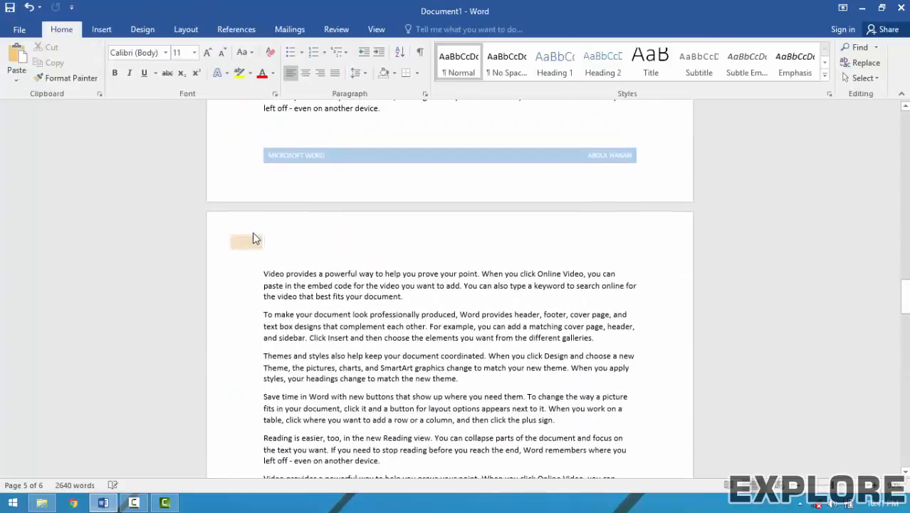
{"action": "left_click", "coordinate": [101, 29]}
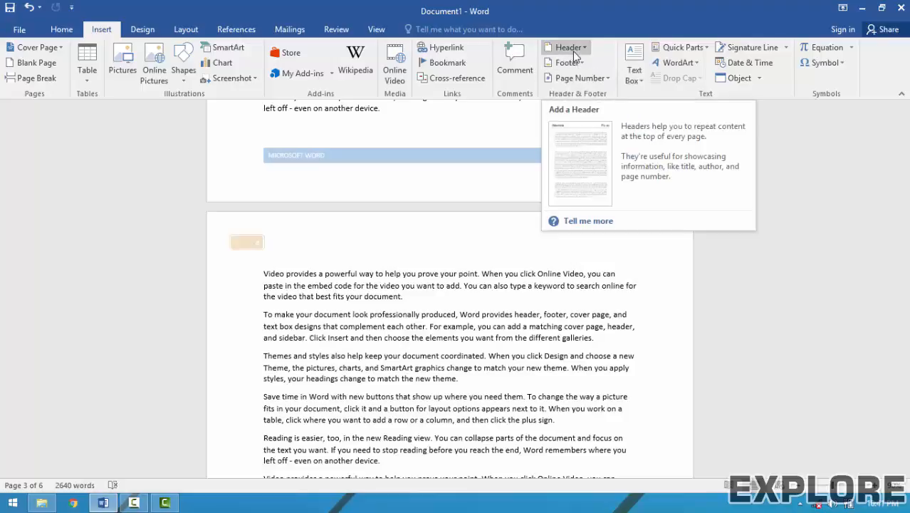
{"action": "left_click", "coordinate": [579, 77]}
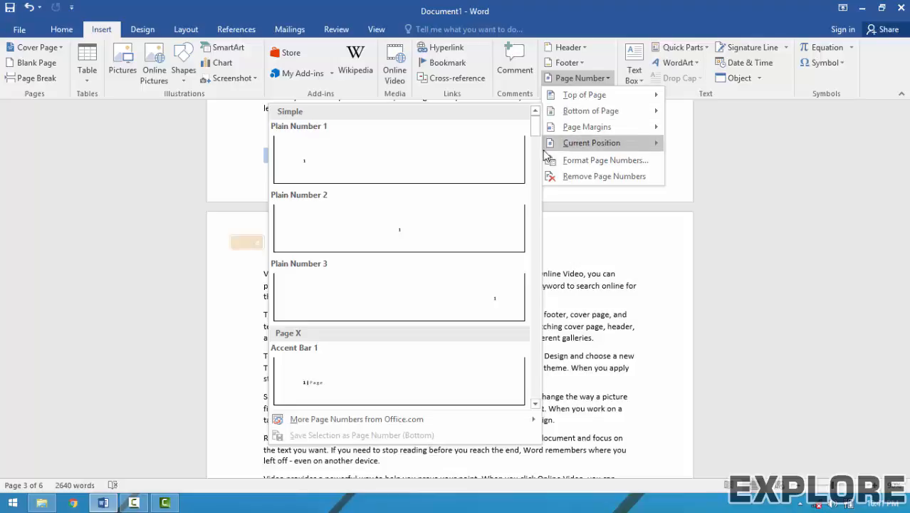
{"action": "left_click_drag", "start_coordinate": [539, 117], "coordinate": [539, 203]}
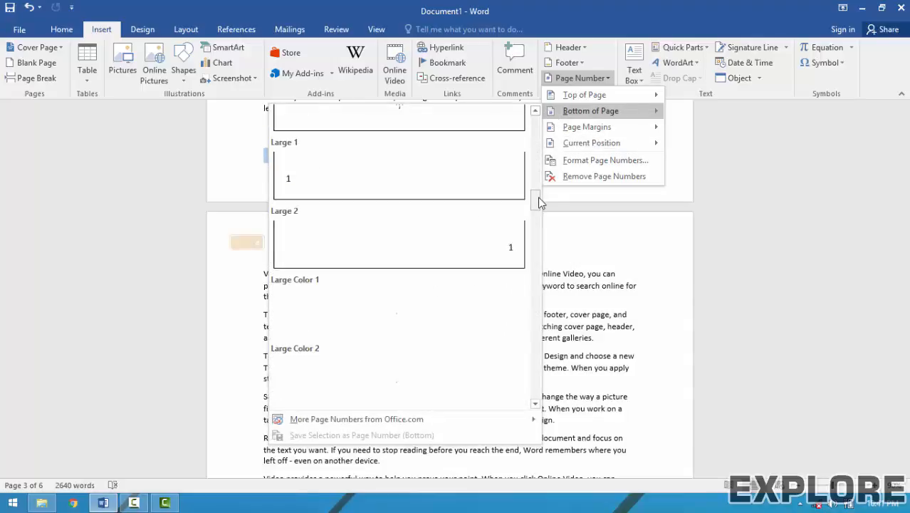
{"action": "left_click", "coordinate": [522, 242]}
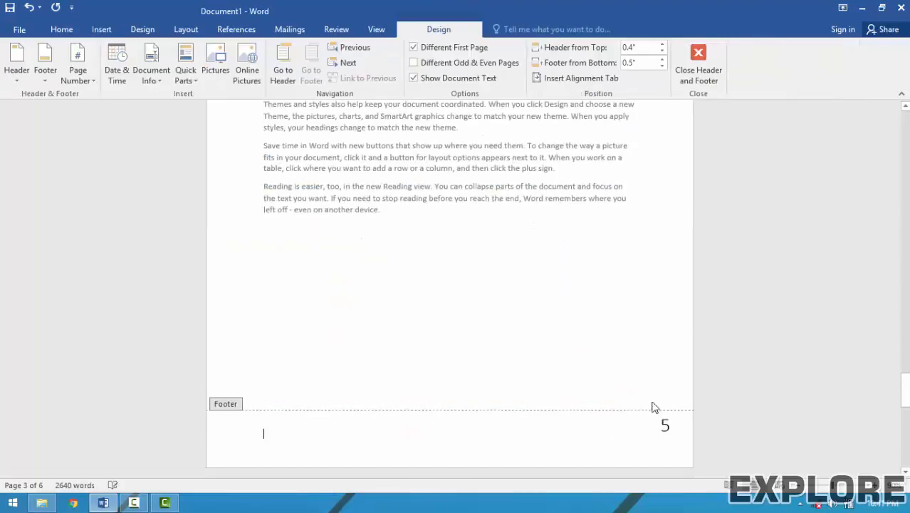
{"action": "left_click", "coordinate": [698, 71]}
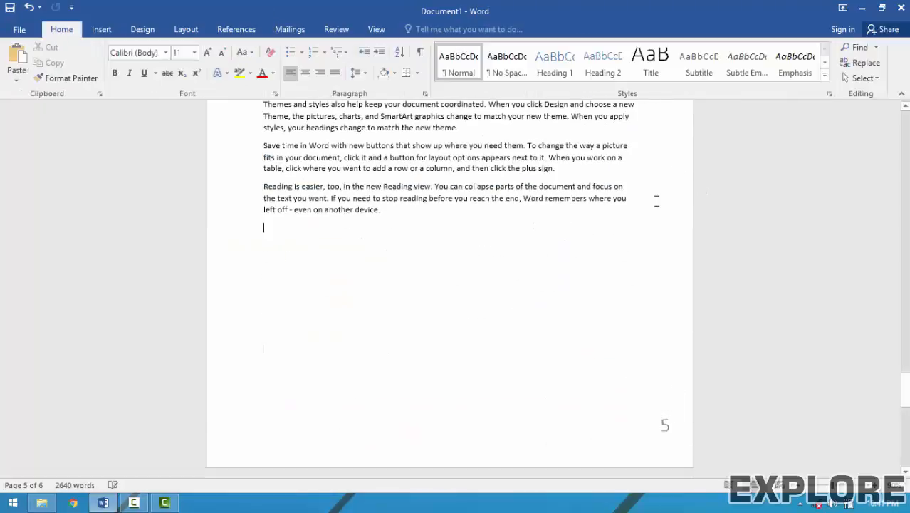
Add a Vertical, Right page-margin number and close header and footer editing.
{"action": "scroll", "coordinate": [656, 199], "scroll_direction": "up", "scroll_amount": 10}
{"action": "scroll", "coordinate": [659, 207], "scroll_direction": "up", "scroll_amount": 1}
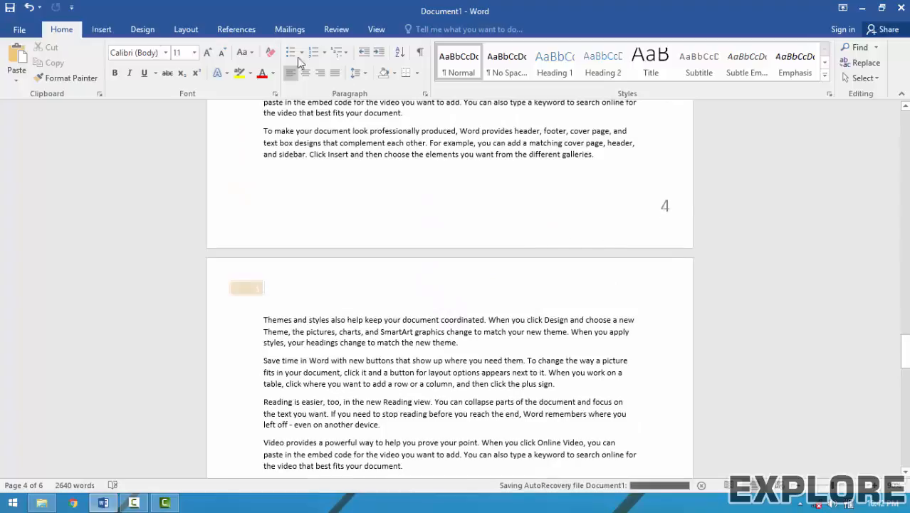
{"action": "left_click", "coordinate": [106, 30]}
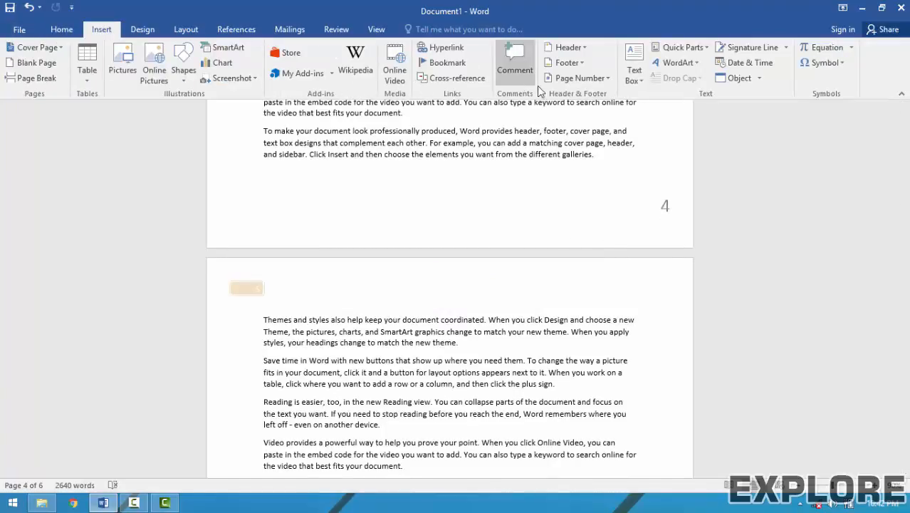
{"action": "left_click", "coordinate": [560, 83]}
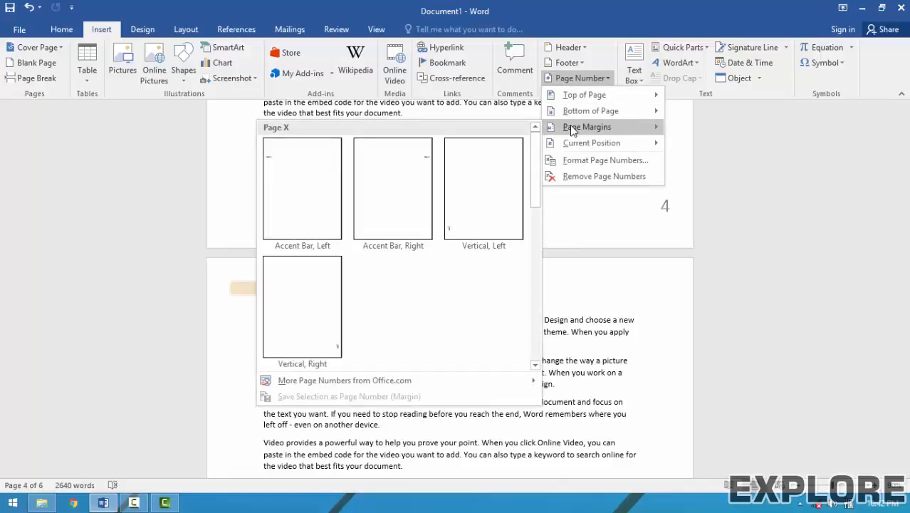
{"action": "left_click", "coordinate": [228, 343]}
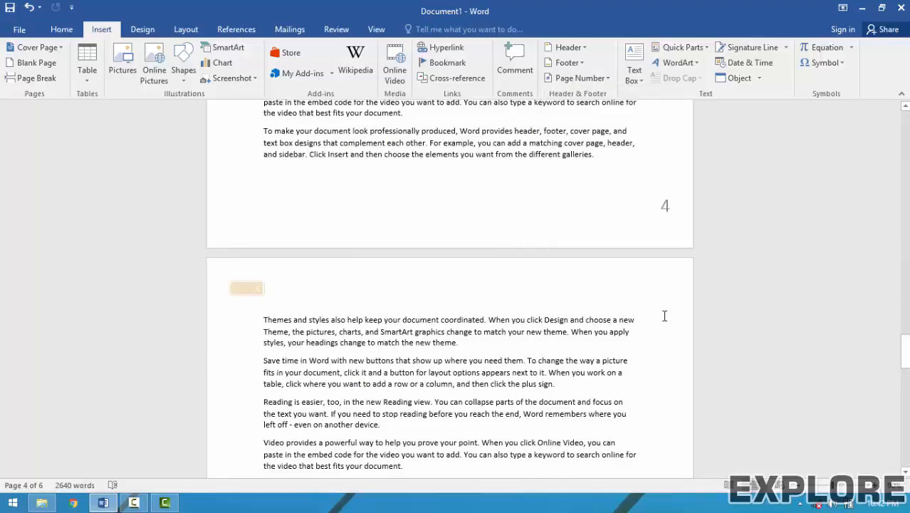
{"action": "left_click", "coordinate": [592, 78]}
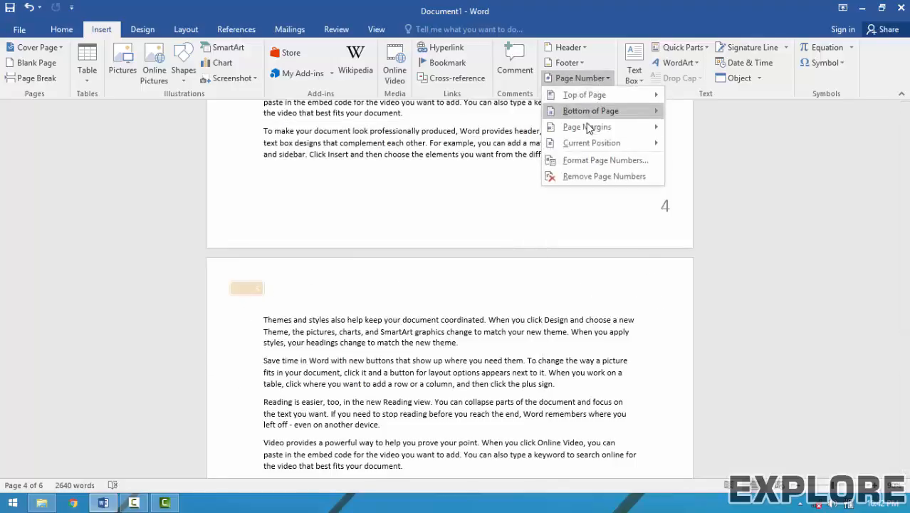
{"action": "mouse_move", "coordinate": [587, 128]}
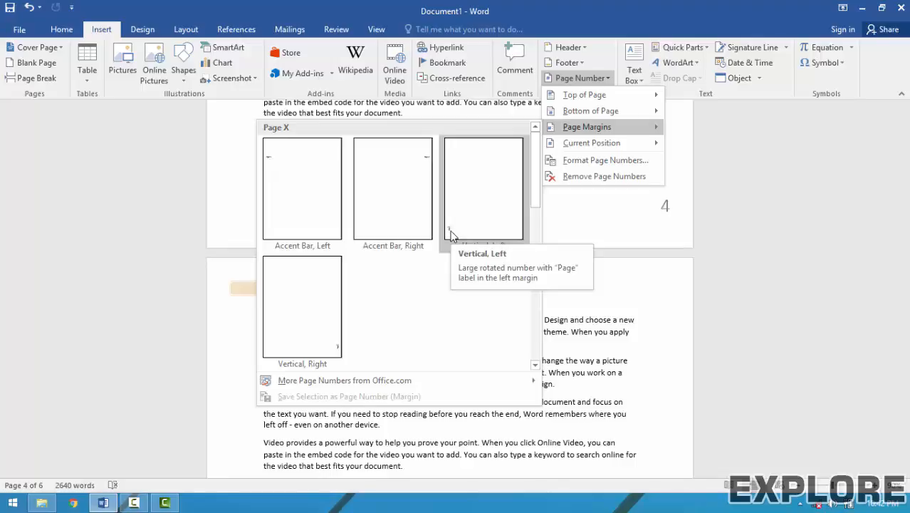
{"action": "left_click", "coordinate": [327, 347]}
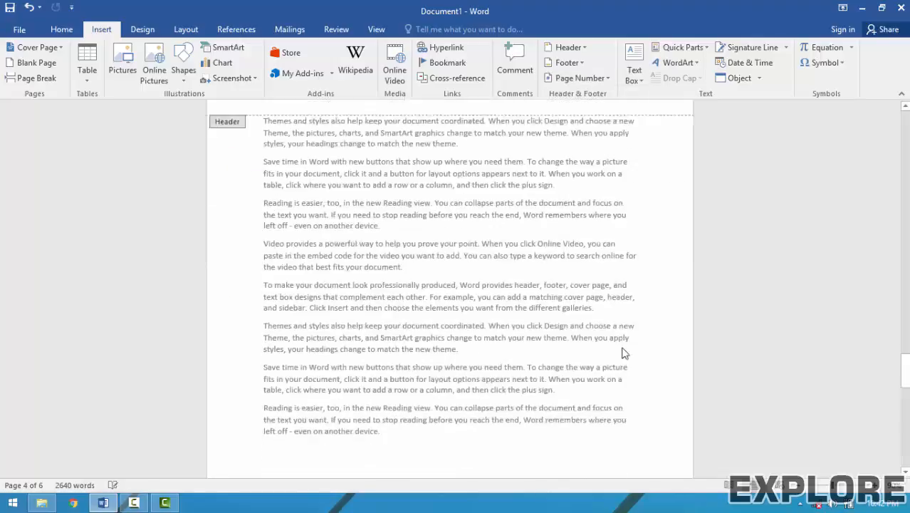
{"action": "scroll", "coordinate": [634, 355], "scroll_direction": "down", "scroll_amount": 2}
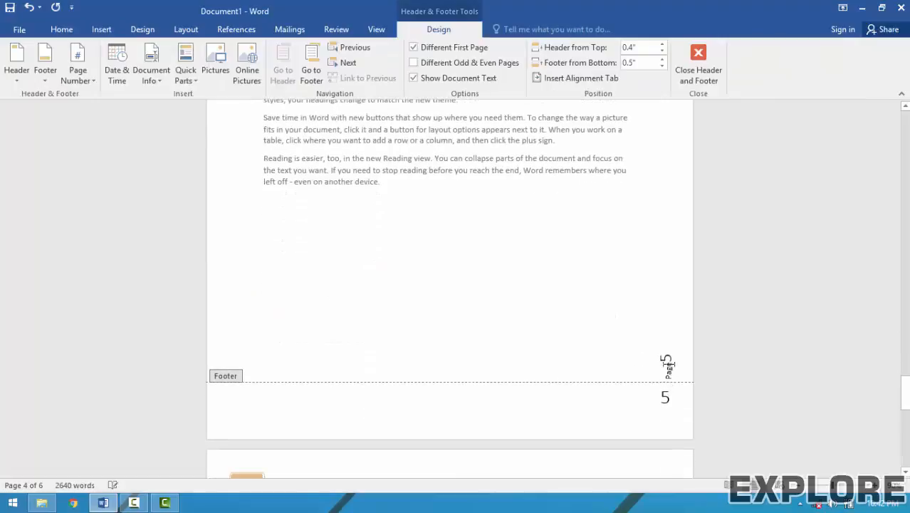
{"action": "left_click", "coordinate": [698, 67]}
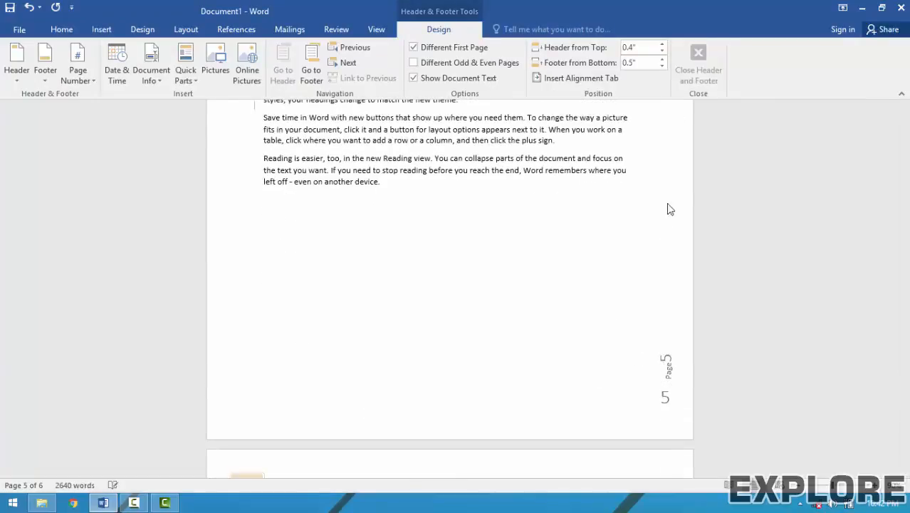
Insert an Accent Bar 2 'Page | 5' number at the current position after page 5's text.
{"action": "left_click", "coordinate": [102, 29]}
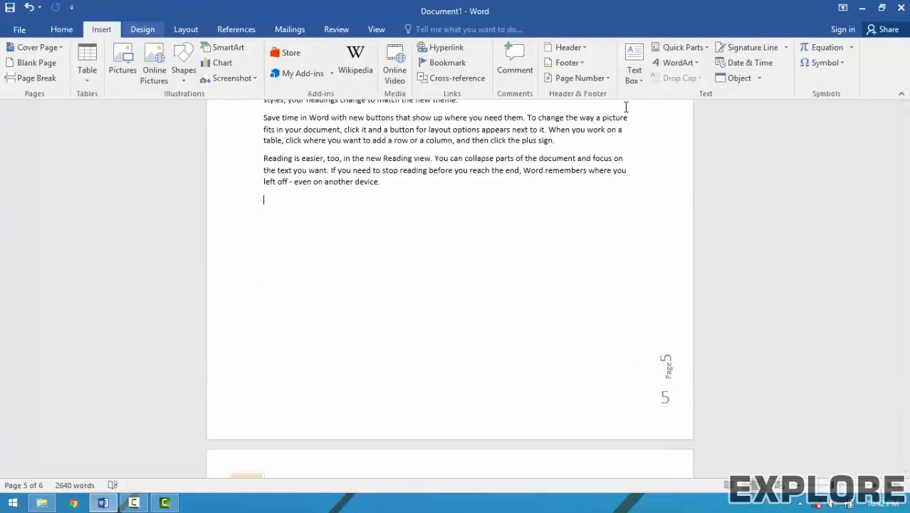
{"action": "left_click", "coordinate": [590, 78]}
{"action": "mouse_move", "coordinate": [594, 144]}
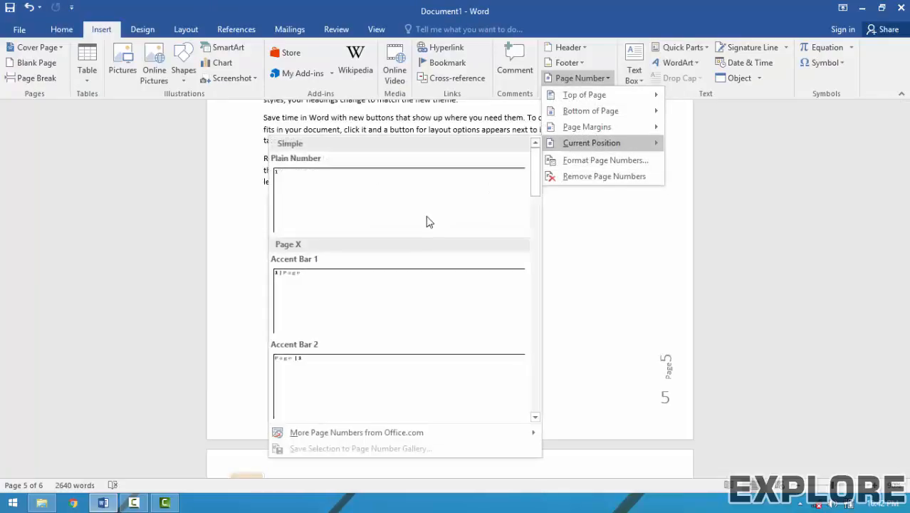
{"action": "left_click", "coordinate": [598, 228]}
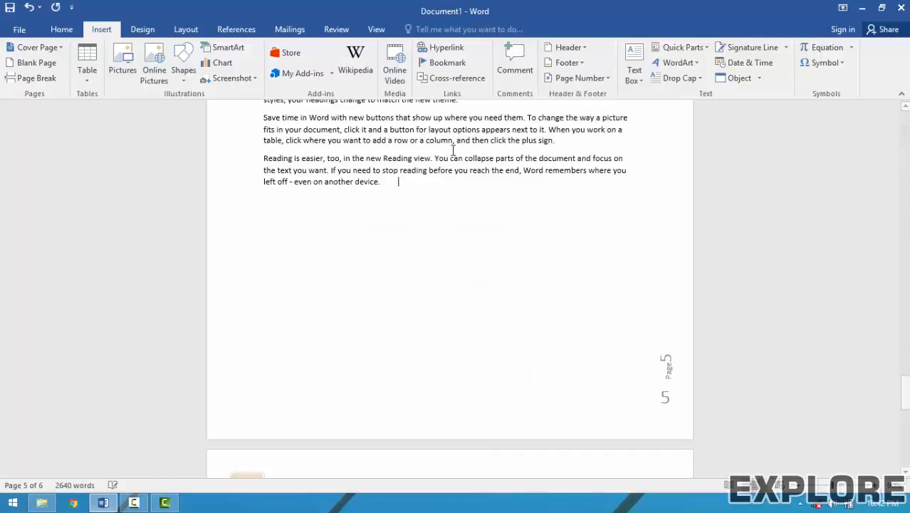
{"action": "scroll", "coordinate": [398, 183], "scroll_direction": "up", "scroll_amount": 2, "text": "ctrl"}
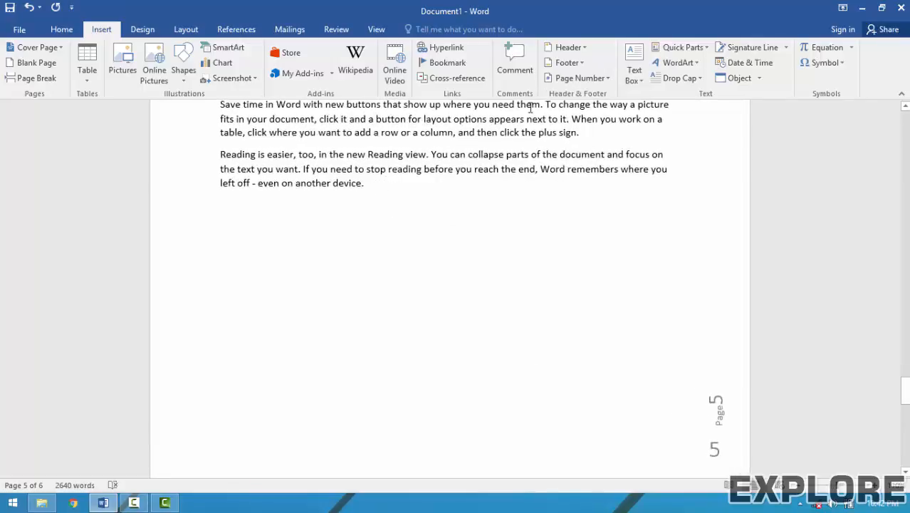
{"action": "left_click", "coordinate": [590, 77]}
{"action": "mouse_move", "coordinate": [587, 146]}
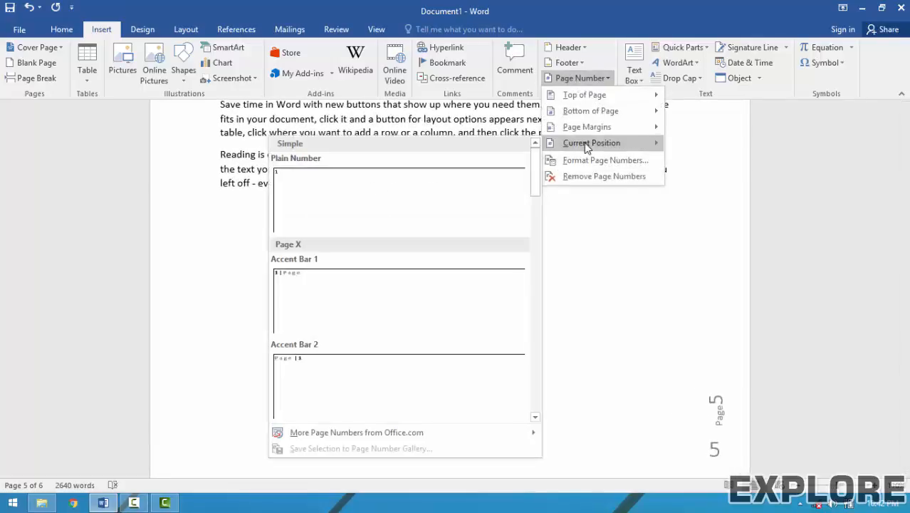
{"action": "left_click", "coordinate": [346, 366]}
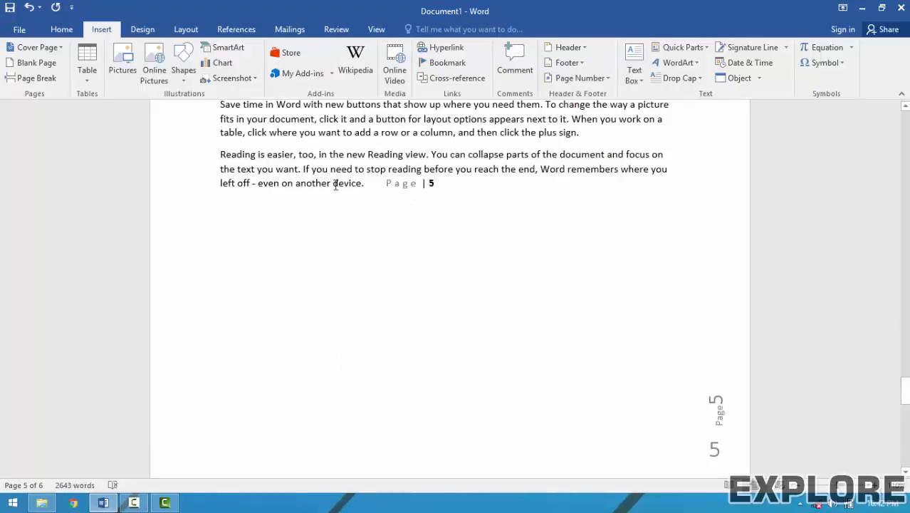
{"action": "scroll", "coordinate": [356, 155], "scroll_direction": "up", "scroll_amount": 3}
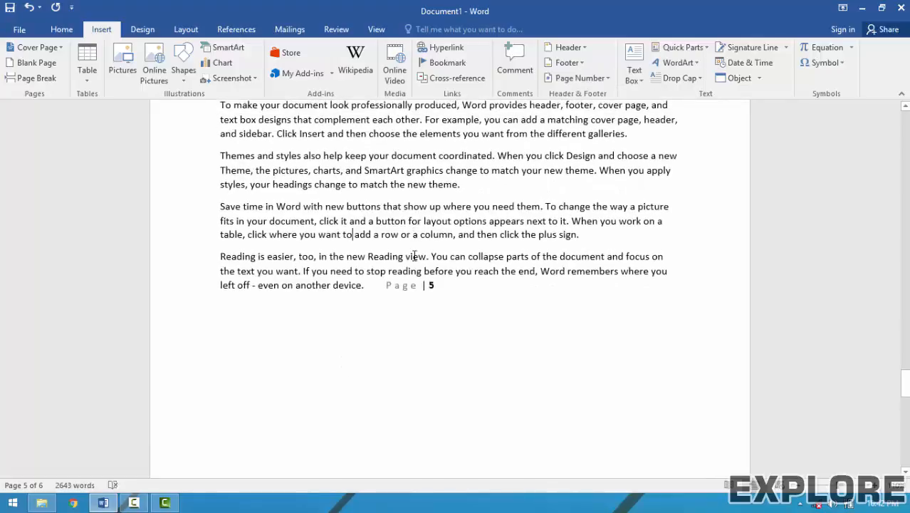
{"action": "scroll", "coordinate": [421, 248], "scroll_direction": "up", "scroll_amount": 12}
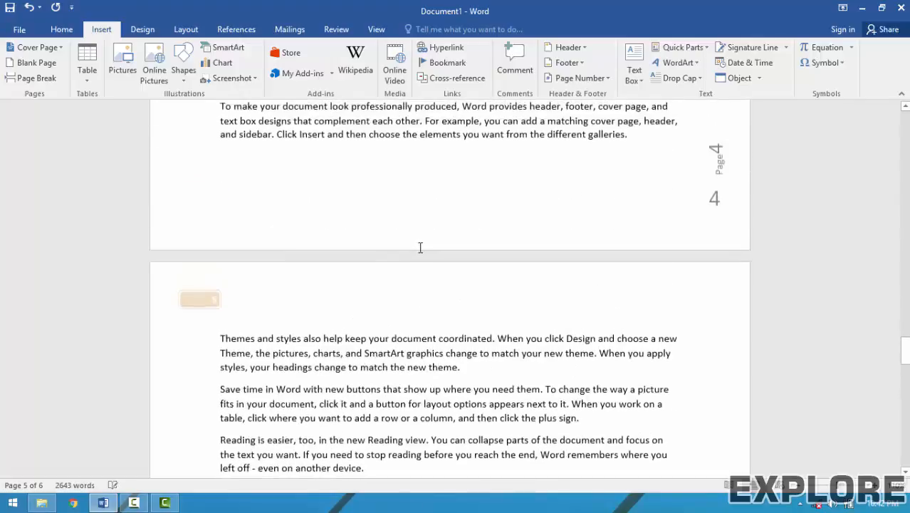
Format the page numbers as uppercase Roman numerals (I, II, III), so page 4 reads IV.
{"action": "scroll", "coordinate": [422, 248], "scroll_direction": "up", "scroll_amount": 2}
{"action": "left_click", "coordinate": [583, 77]}
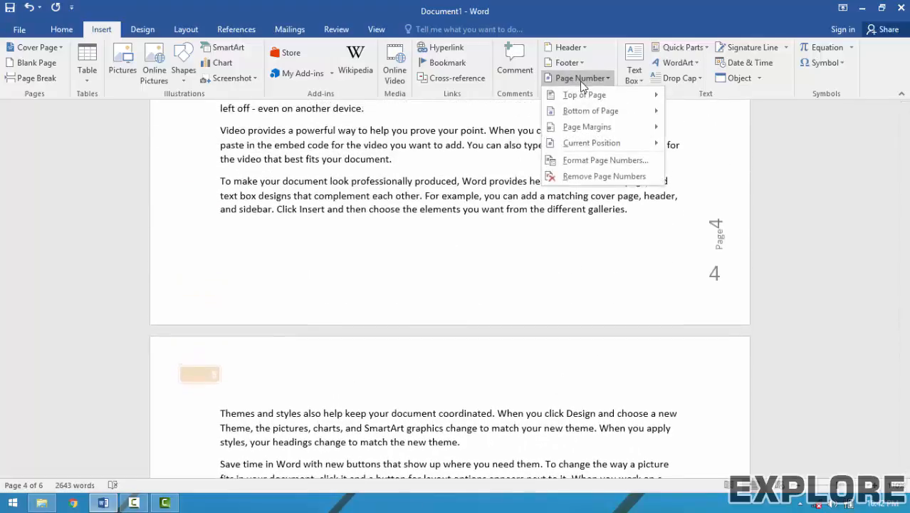
{"action": "left_click", "coordinate": [604, 161]}
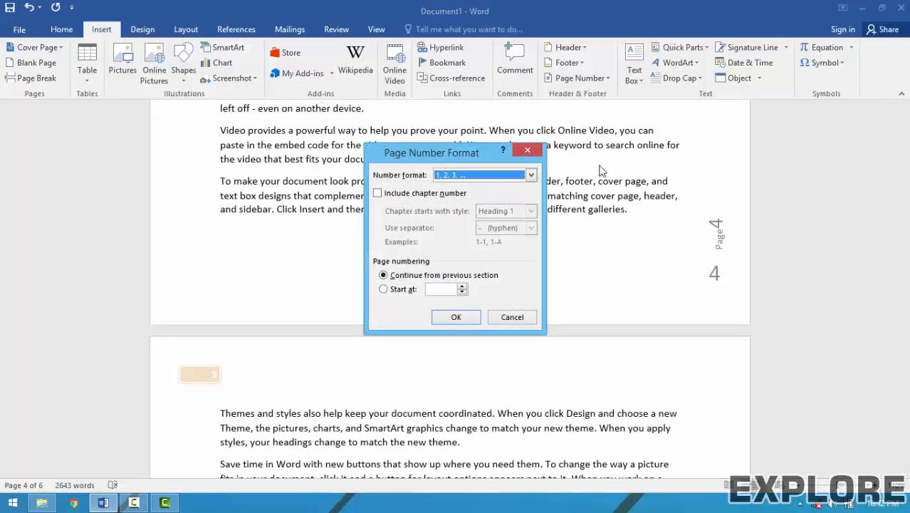
{"action": "left_click", "coordinate": [450, 175]}
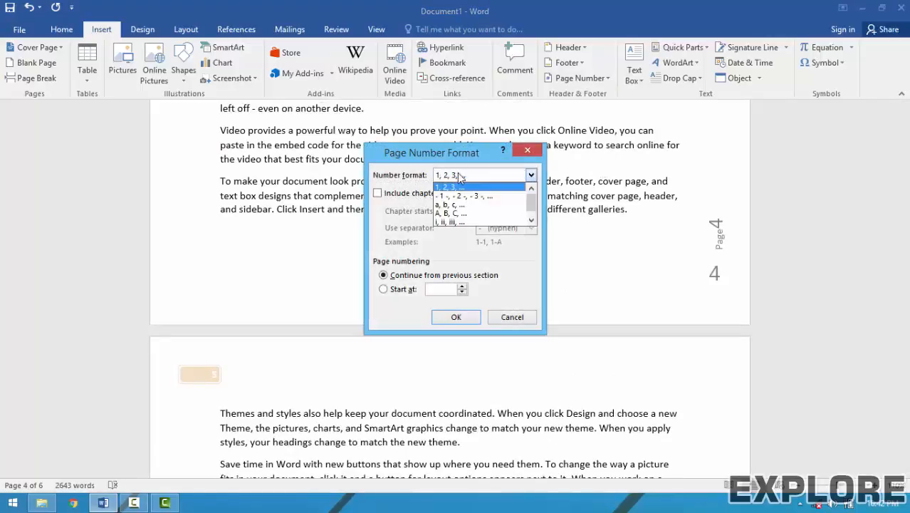
{"action": "scroll", "coordinate": [455, 222], "scroll_direction": "down", "scroll_amount": 1}
{"action": "left_click", "coordinate": [458, 221]}
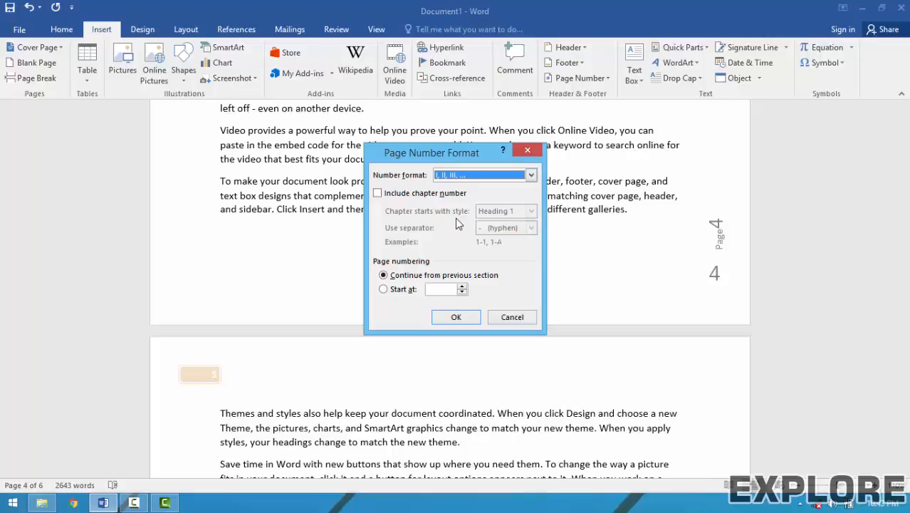
{"action": "left_click", "coordinate": [456, 316]}
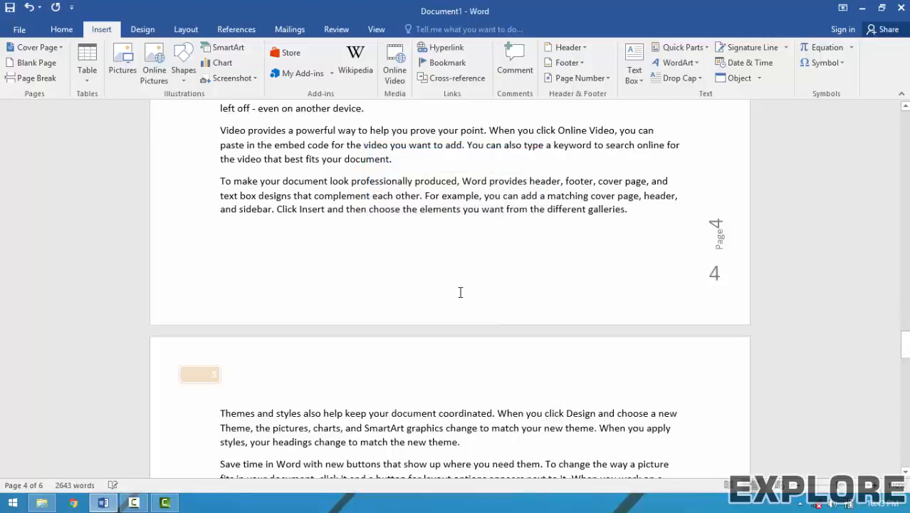
{"action": "scroll", "coordinate": [459, 291], "scroll_direction": "down", "scroll_amount": 4}
{"action": "scroll", "coordinate": [460, 292], "scroll_direction": "up", "scroll_amount": 4}
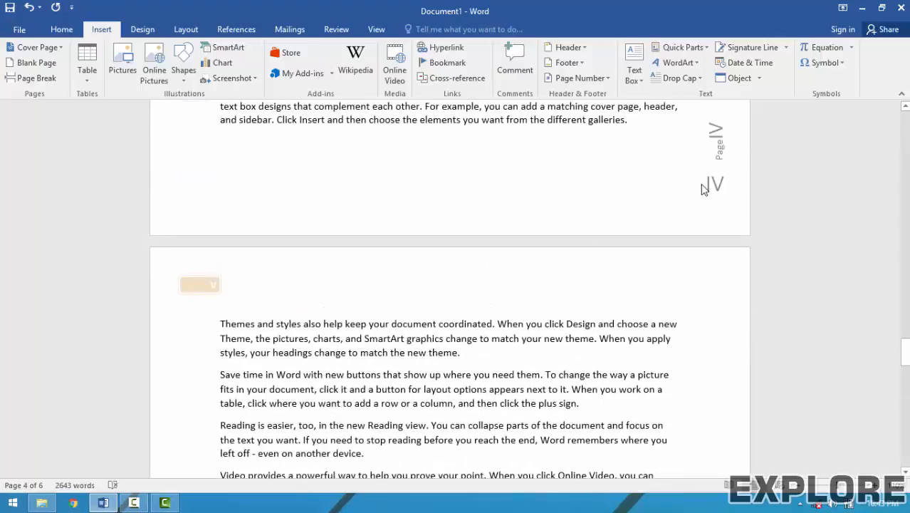
{"action": "scroll", "coordinate": [717, 220], "scroll_direction": "up", "scroll_amount": 10}
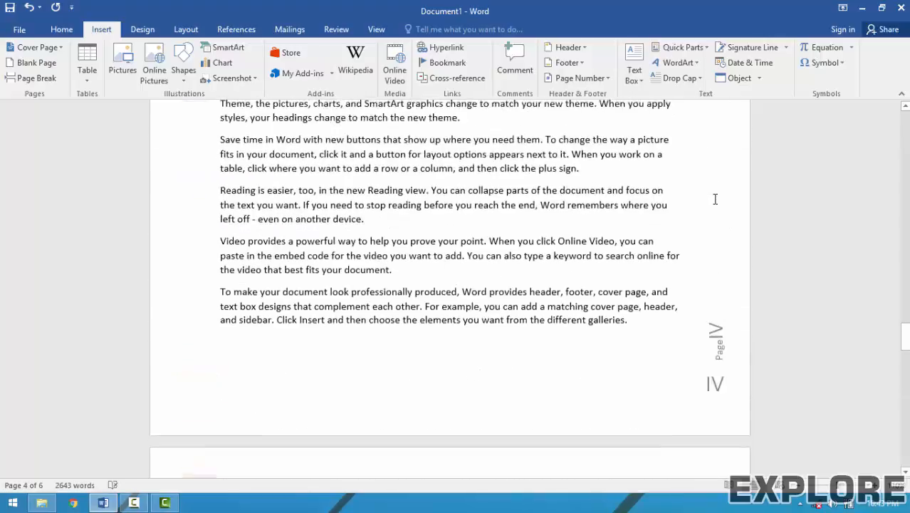
{"action": "scroll", "coordinate": [714, 199], "scroll_direction": "down", "scroll_amount": 2}
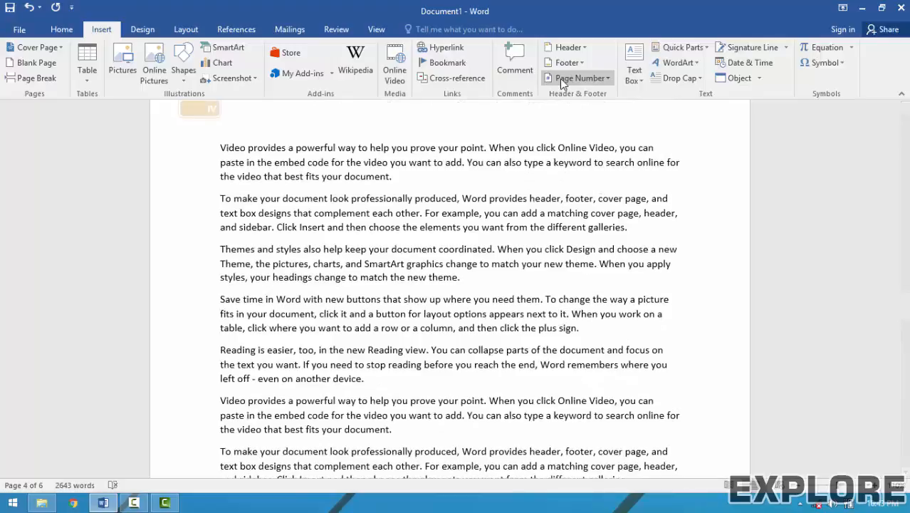
Set page numbering to start at III, so the visible pages read VI and VII.
{"action": "left_click", "coordinate": [561, 78]}
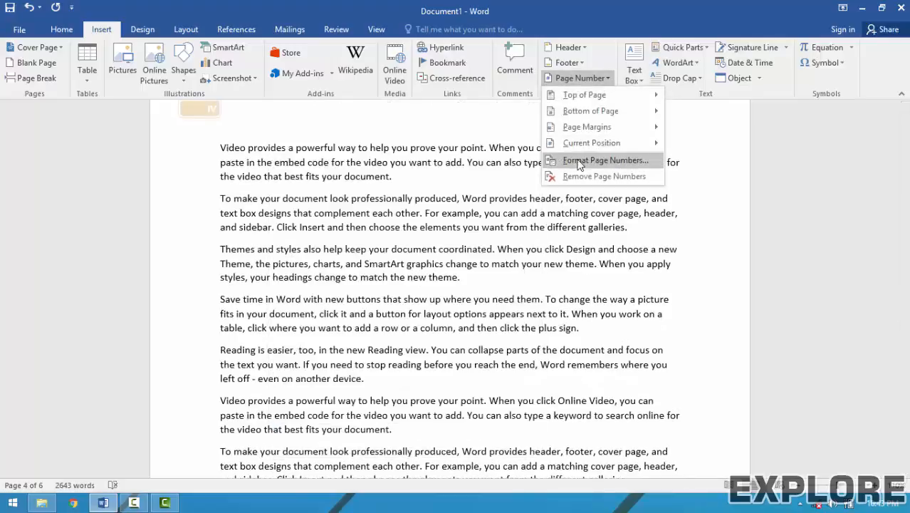
{"action": "left_click", "coordinate": [581, 160]}
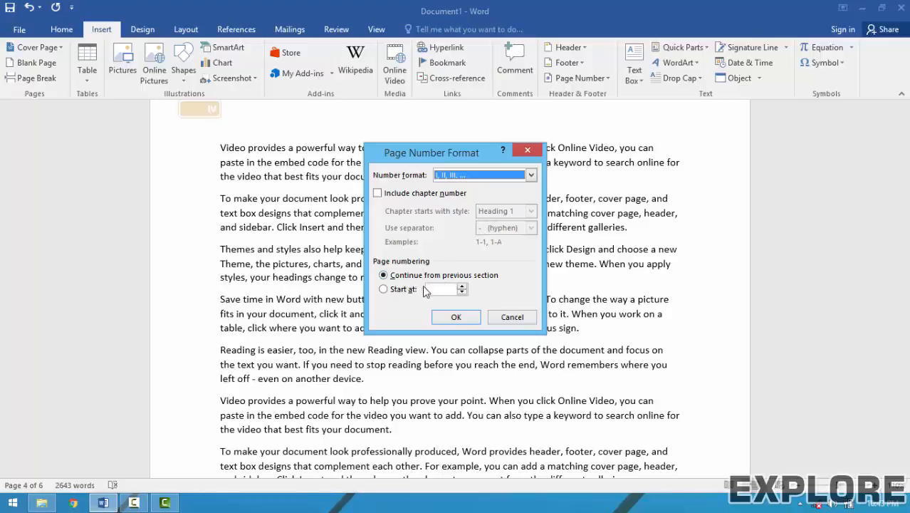
{"action": "left_click", "coordinate": [406, 297]}
{"action": "left_click", "coordinate": [462, 286]}
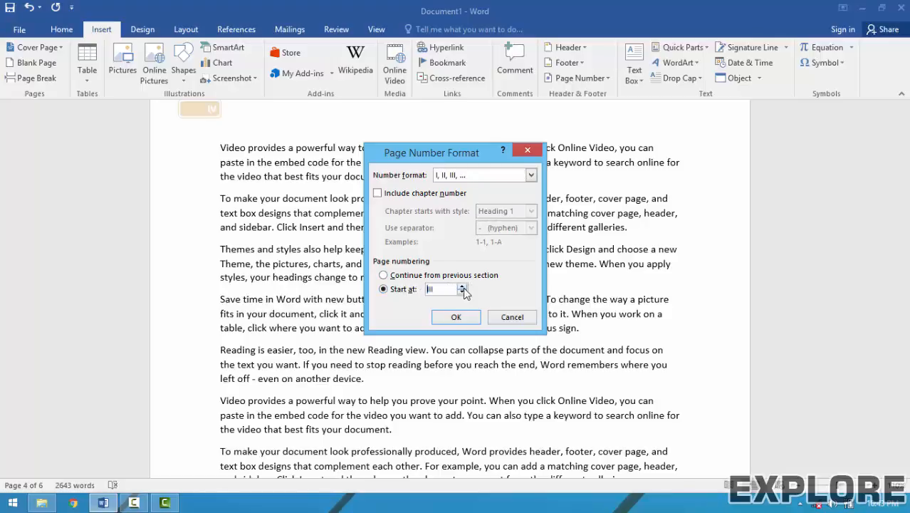
{"action": "left_click", "coordinate": [456, 316]}
{"action": "scroll", "coordinate": [445, 324], "scroll_direction": "down", "scroll_amount": 10}
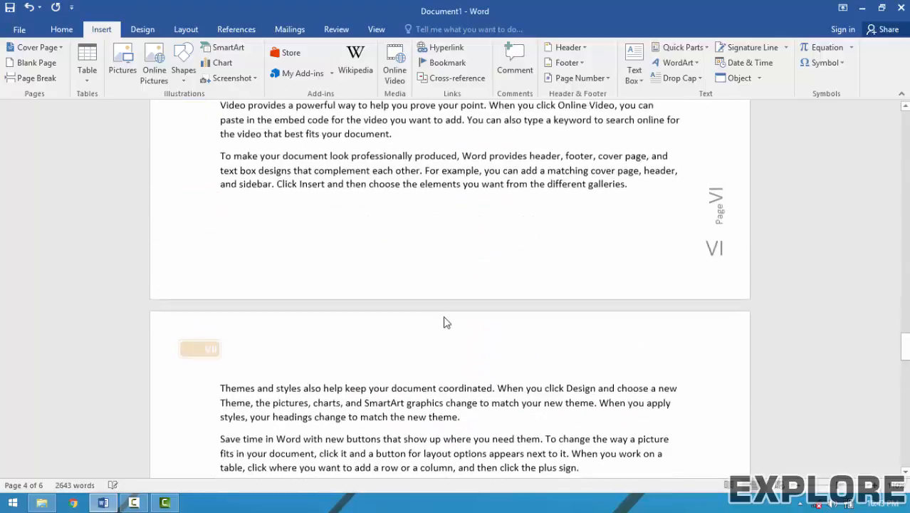
{"action": "scroll", "coordinate": [445, 324], "scroll_direction": "down", "scroll_amount": 5}
{"action": "scroll", "coordinate": [349, 309], "scroll_direction": "up", "scroll_amount": 6}
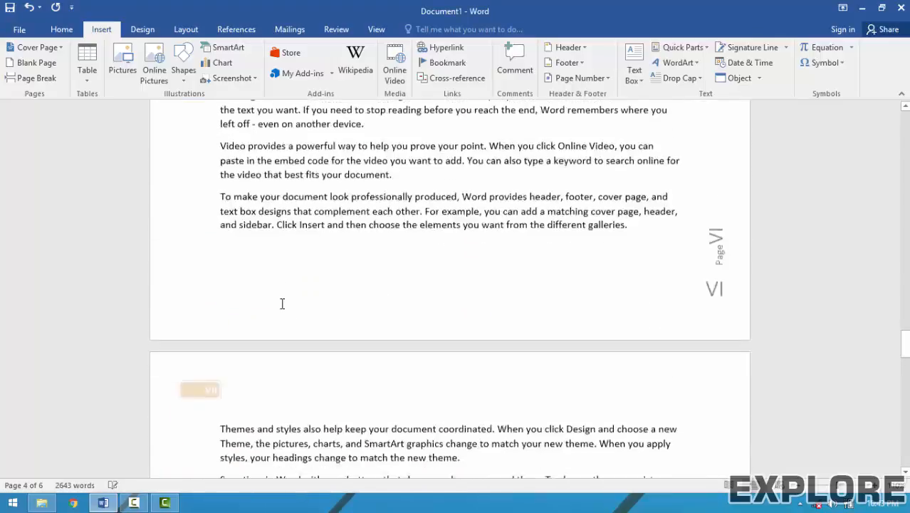
{"action": "scroll", "coordinate": [281, 303], "scroll_direction": "up", "scroll_amount": 10}
{"action": "left_click_drag", "start_coordinate": [904, 312], "coordinate": [904, 125]}
{"action": "scroll", "coordinate": [401, 325], "scroll_direction": "down", "scroll_amount": 8}
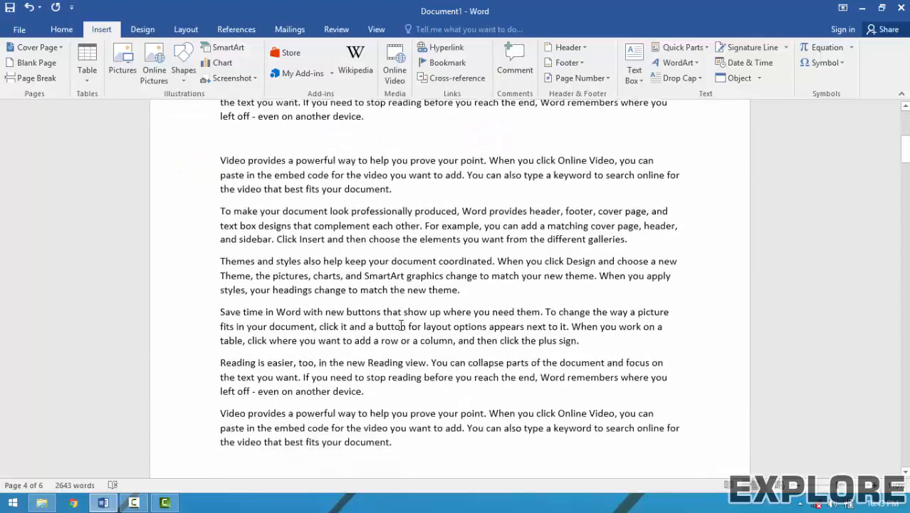
{"action": "scroll", "coordinate": [401, 325], "scroll_direction": "down", "scroll_amount": 5}
{"action": "scroll", "coordinate": [219, 278], "scroll_direction": "up", "scroll_amount": 14}
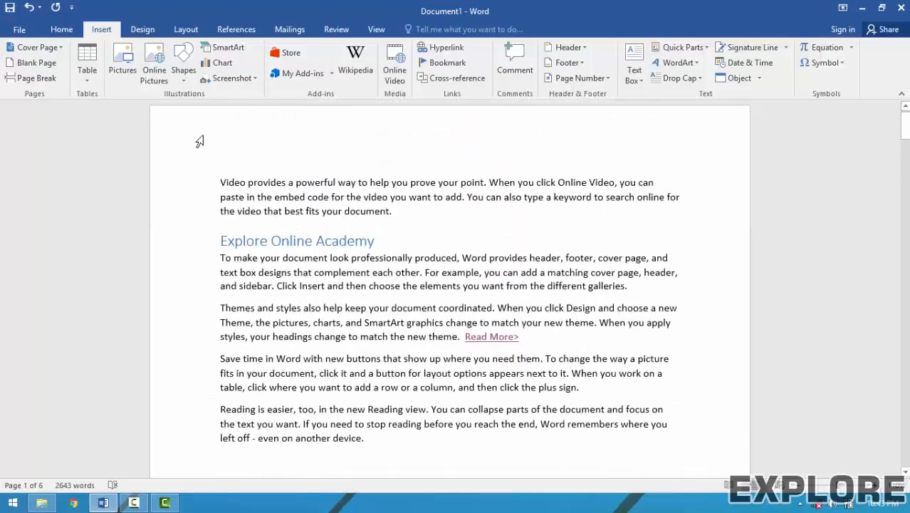
{"action": "scroll", "coordinate": [197, 157], "scroll_direction": "down", "scroll_amount": 10}
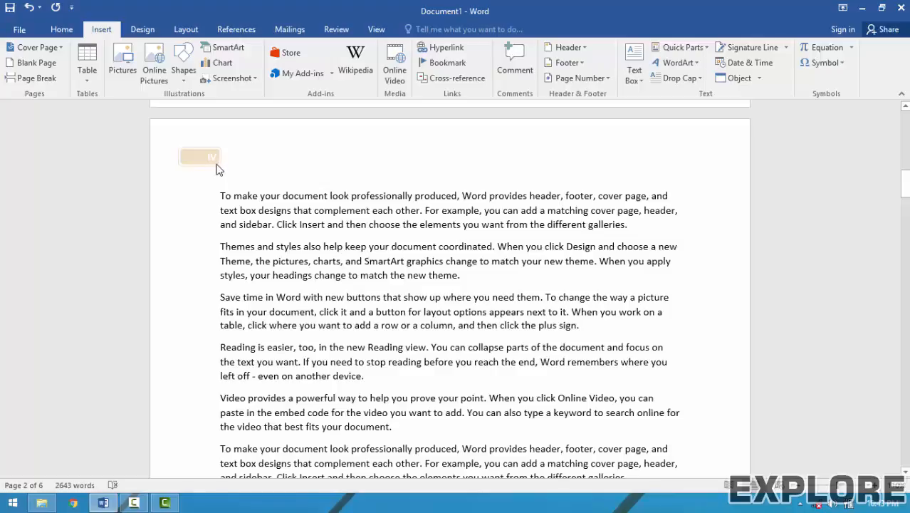
Browse the Footer and Header galleries unchanged, then remove all page numbers from the document.
{"action": "left_click", "coordinate": [567, 81]}
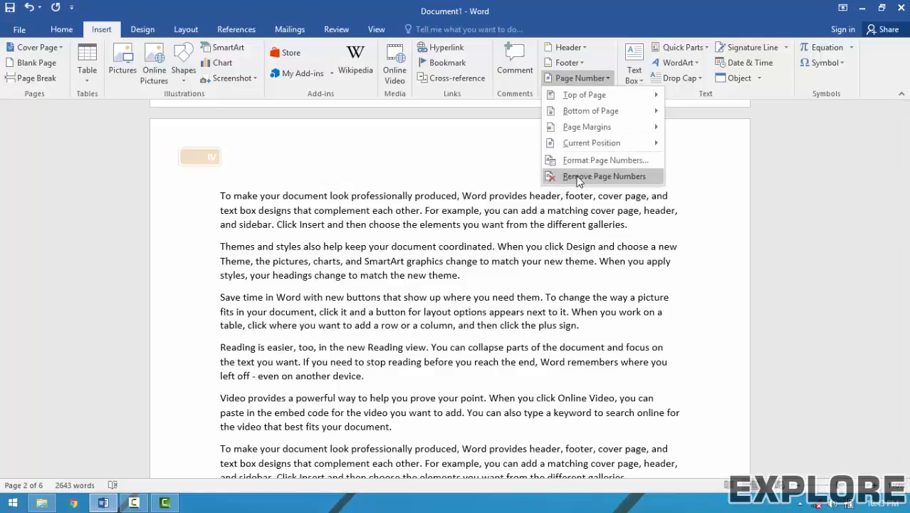
{"action": "left_click", "coordinate": [564, 66]}
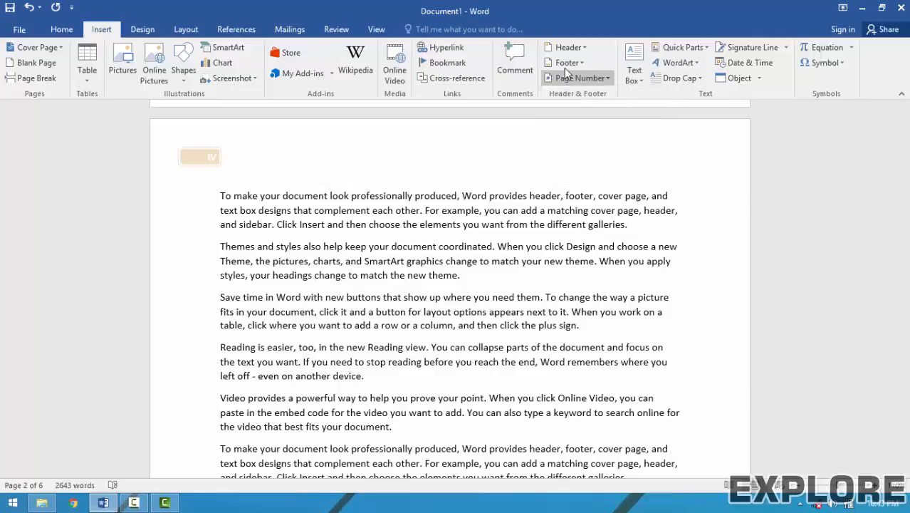
{"action": "left_click", "coordinate": [564, 65]}
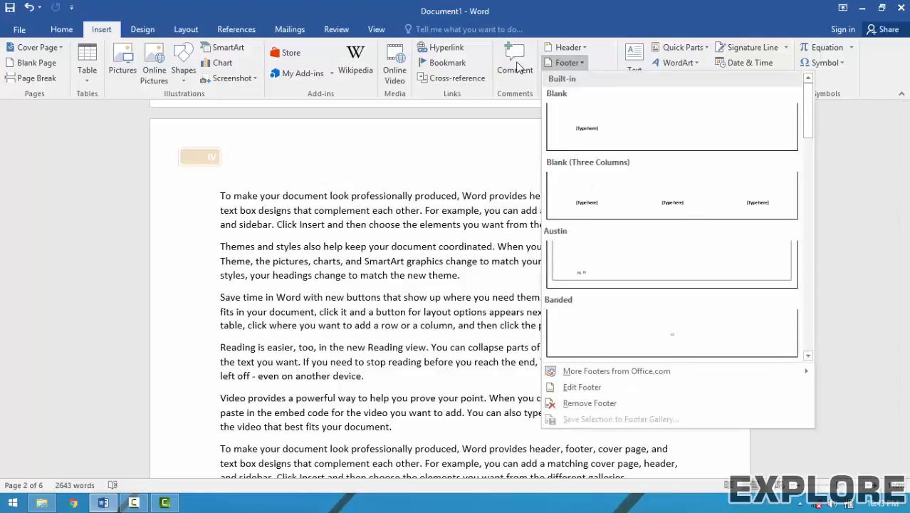
{"action": "left_click", "coordinate": [570, 47]}
{"action": "left_click", "coordinate": [570, 47]}
{"action": "left_click", "coordinate": [570, 62]}
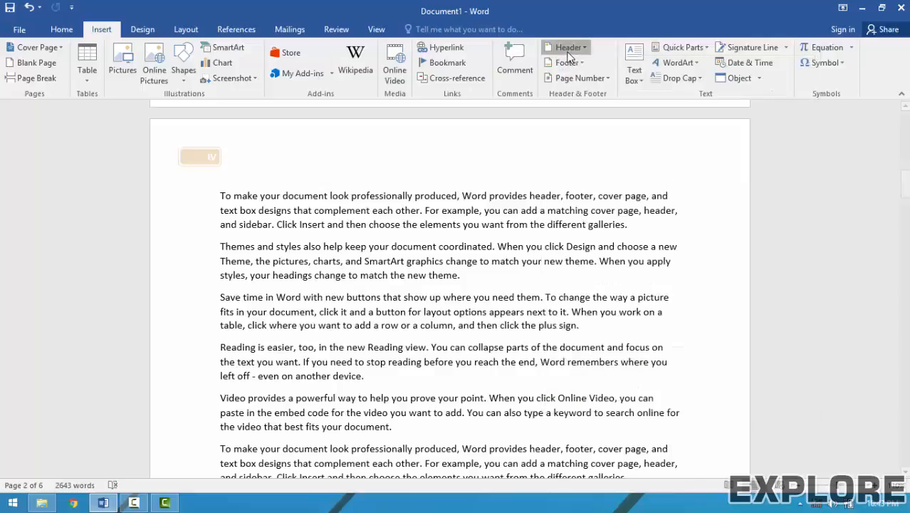
{"action": "left_click", "coordinate": [578, 79]}
{"action": "left_click", "coordinate": [603, 176]}
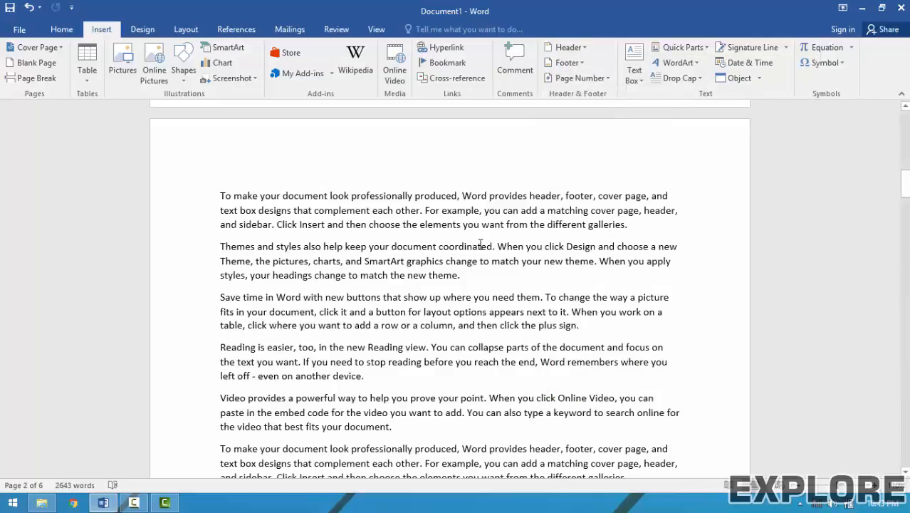